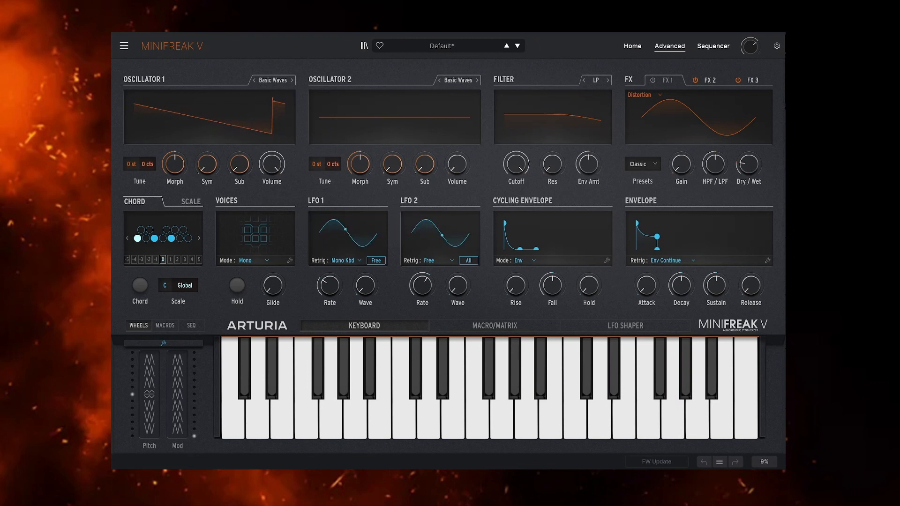
# Step: Examine the available engine types for Oscillator 1 and Oscillator 2, and the filter types
pyautogui.moveTo(747, 173)
pyautogui.click(273, 81)
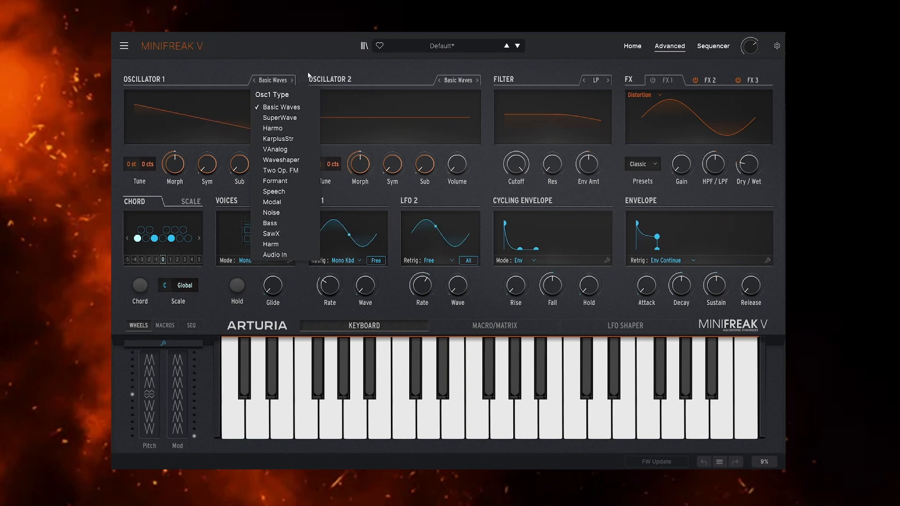
pyautogui.click(464, 80)
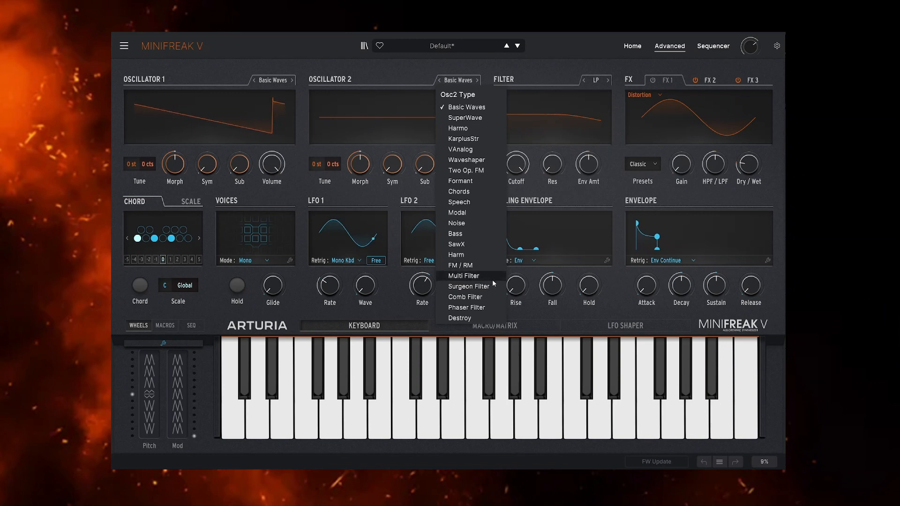
pyautogui.click(596, 81)
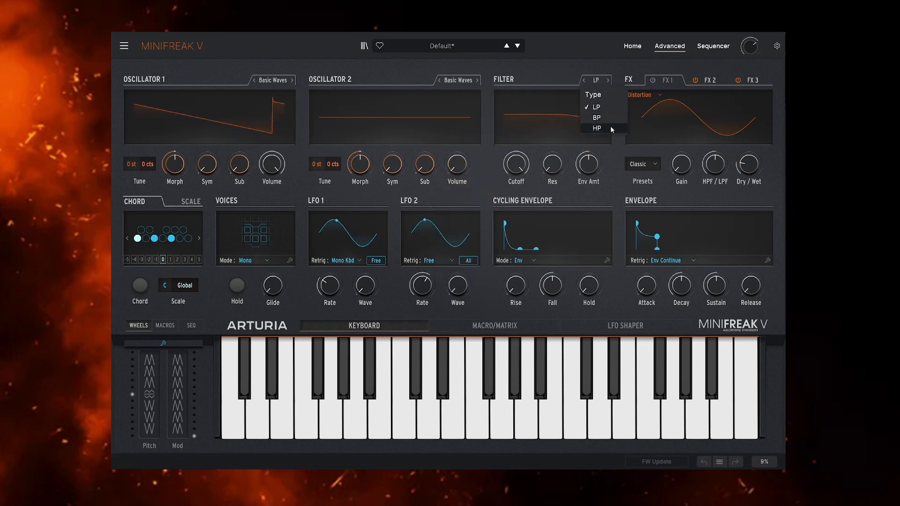
# Step: Look through the FX 1, FX 2 and FX 3 slots and the effect types offered for FX 1
pyautogui.click(670, 82)
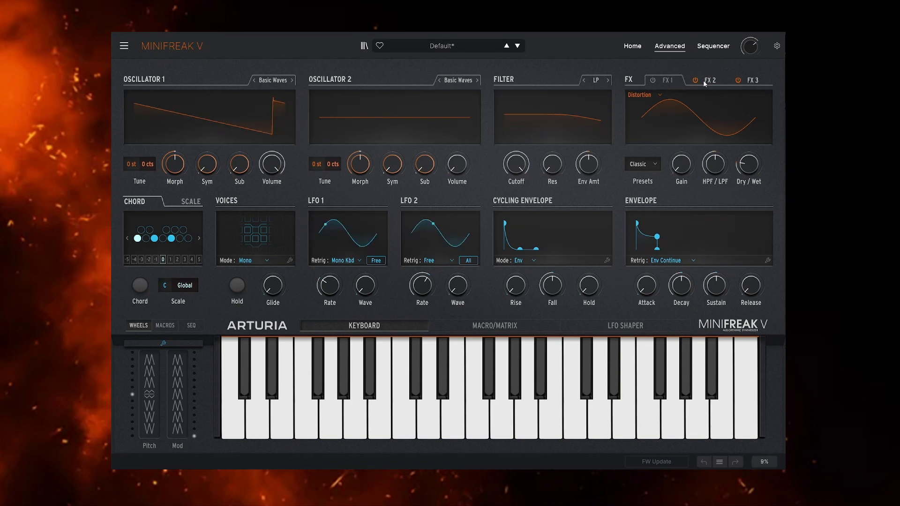
pyautogui.click(658, 95)
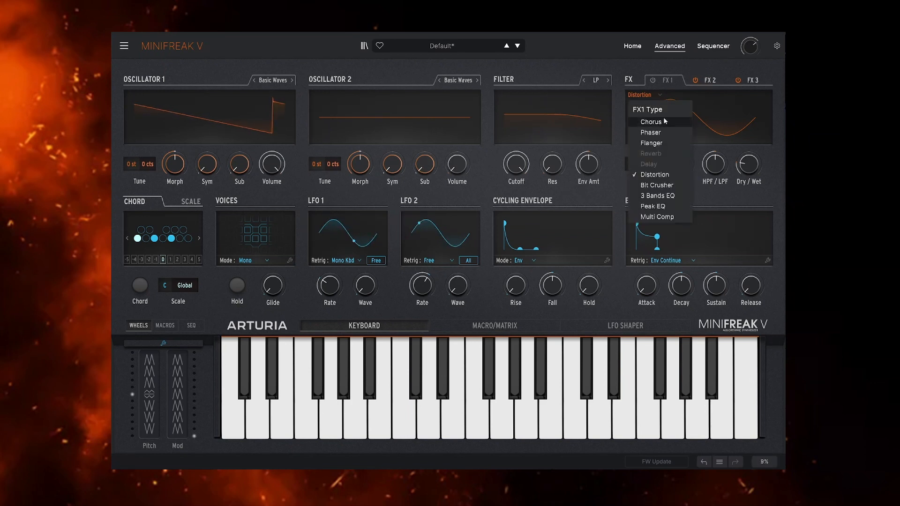
pyautogui.click(706, 84)
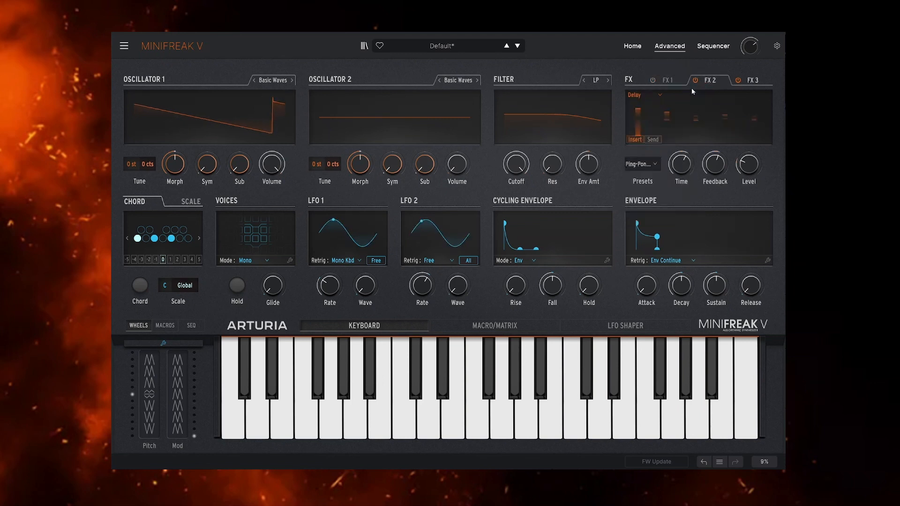
pyautogui.click(751, 83)
pyautogui.click(672, 82)
pyautogui.click(642, 95)
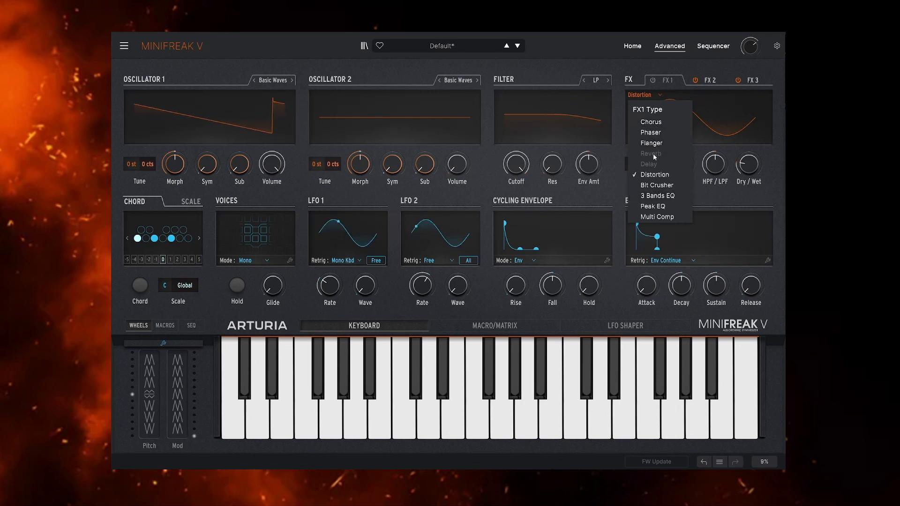
pyautogui.click(690, 93)
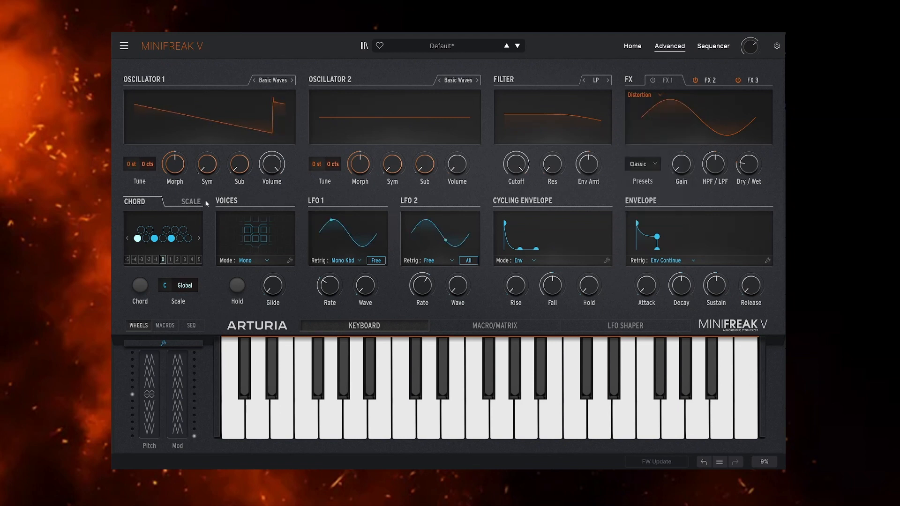
# Step: Compare the chord and scale displays and check the available voicing modes
pyautogui.click(175, 201)
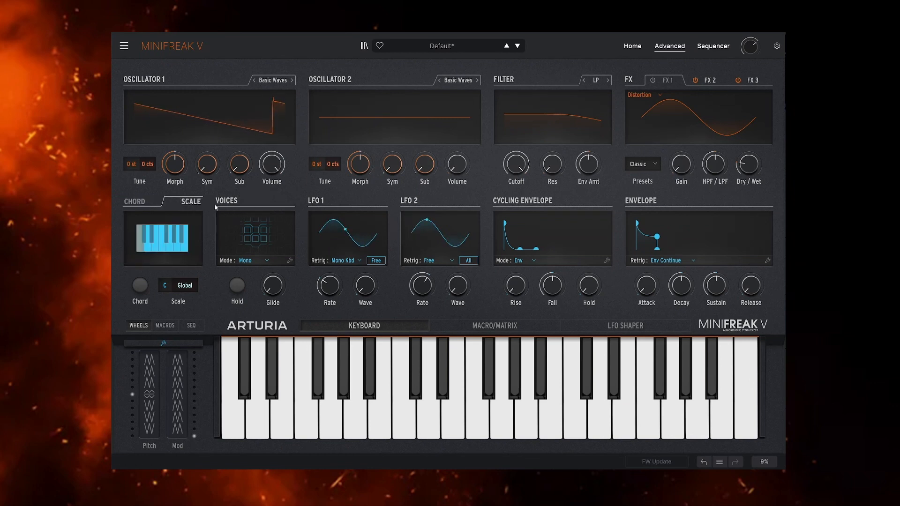
pyautogui.click(154, 205)
pyautogui.click(263, 261)
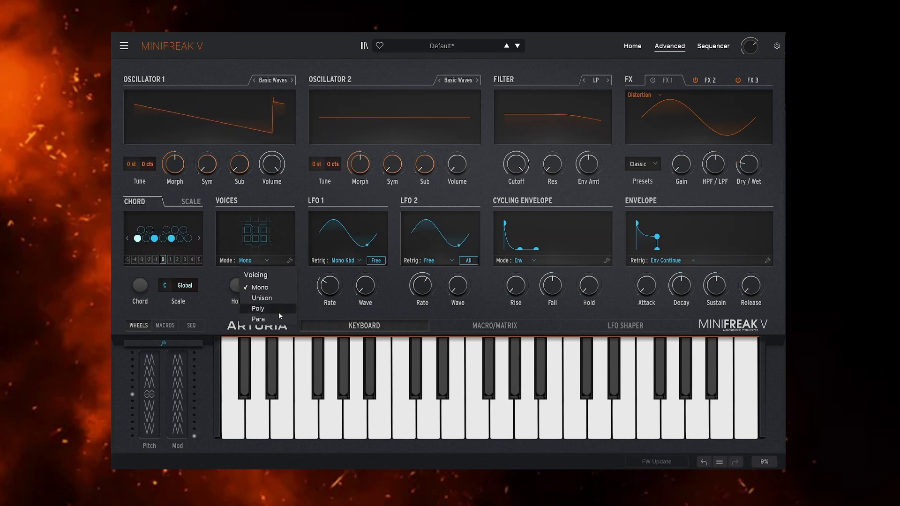
pyautogui.click(230, 272)
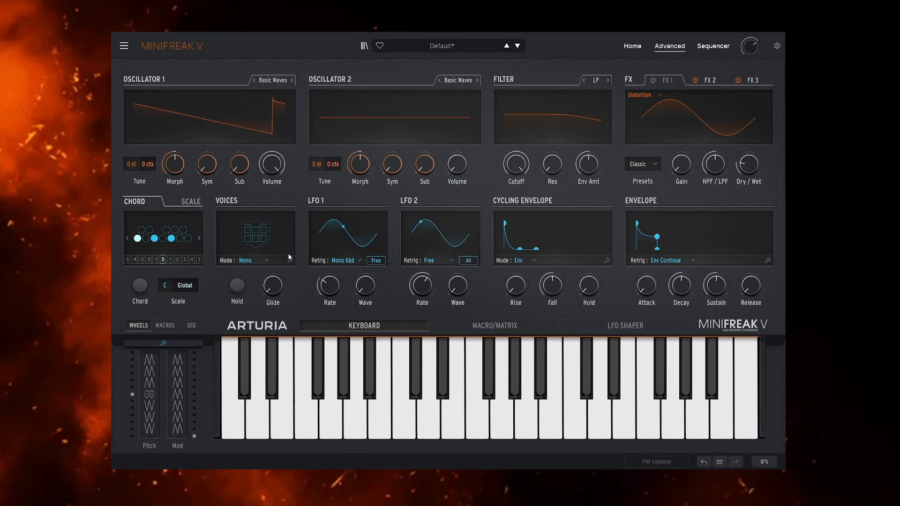
# Step: Inspect LFO 1's retrigger and Free/sync options and the modes of the cycling envelope
pyautogui.click(358, 261)
pyautogui.click(380, 263)
pyautogui.click(379, 262)
pyautogui.click(533, 260)
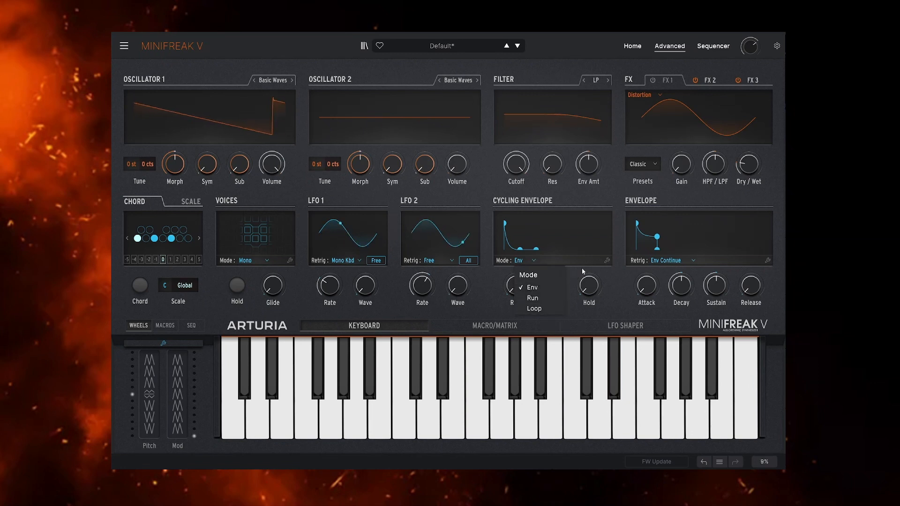
pyautogui.click(661, 208)
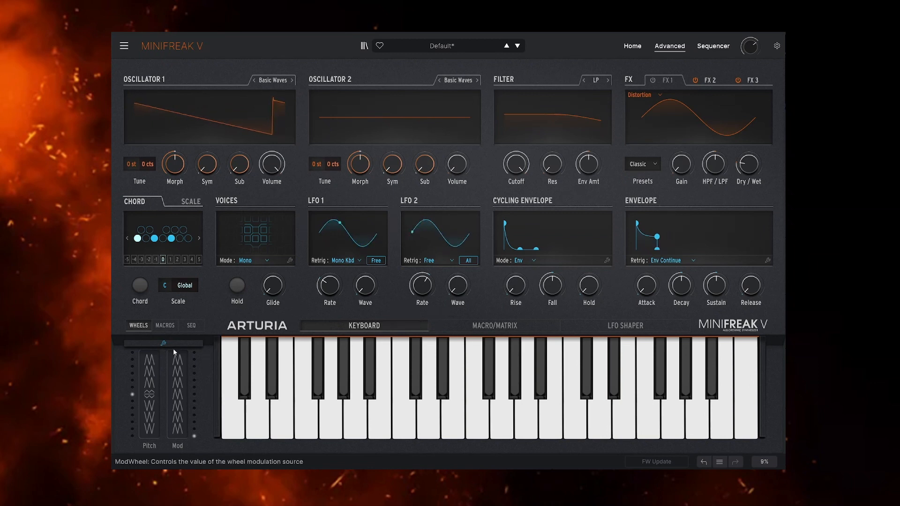
# Step: Review the macro and sequencer touch strips, plus the macro assignments and modulation matrix
pyautogui.click(165, 326)
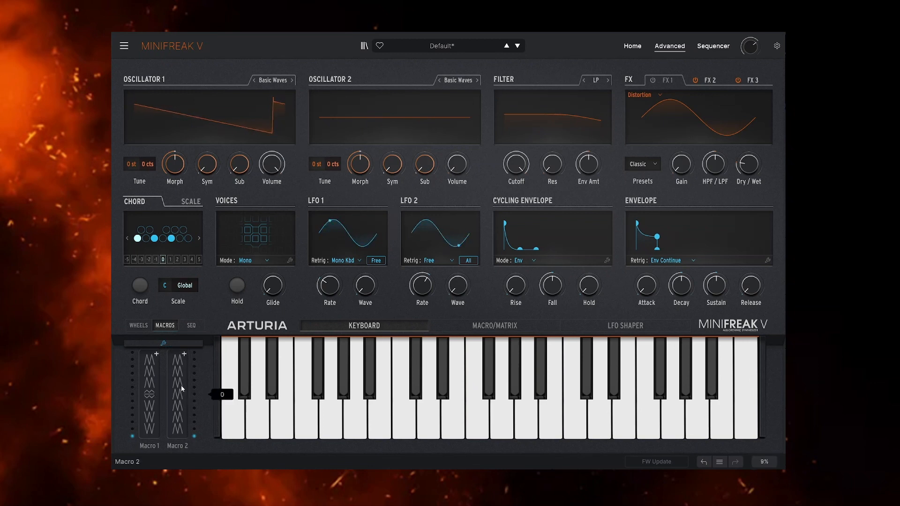
pyautogui.click(188, 328)
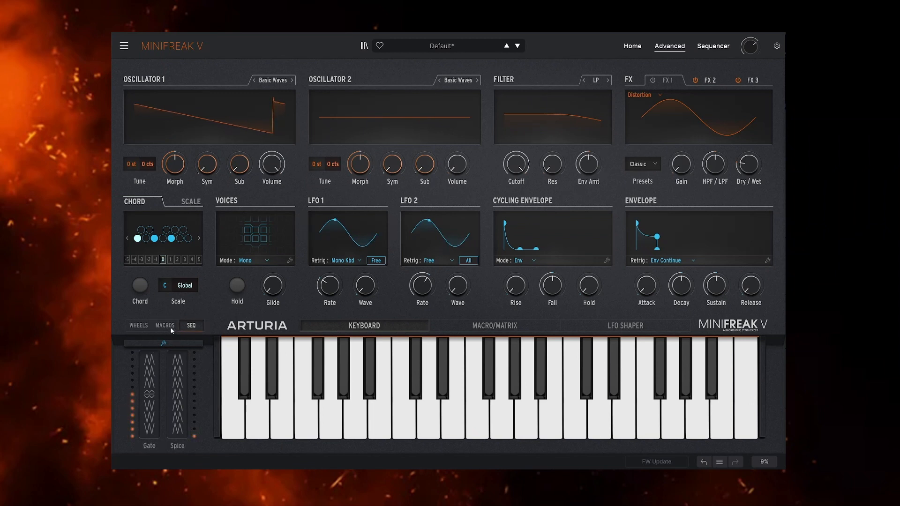
pyautogui.click(171, 330)
pyautogui.click(488, 328)
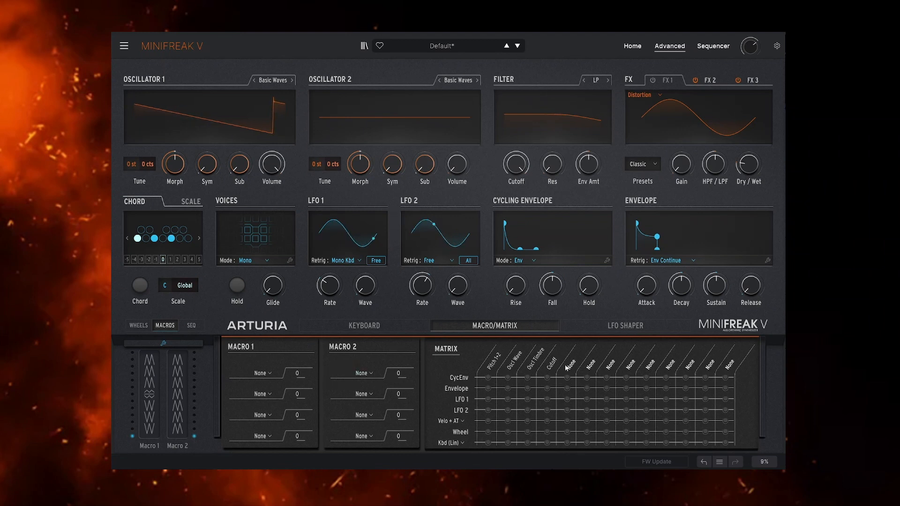
# Step: Draw a custom pattern across LFO 1's 16-step shaper and set LFO 1's wave to the shaper waveform
pyautogui.click(607, 331)
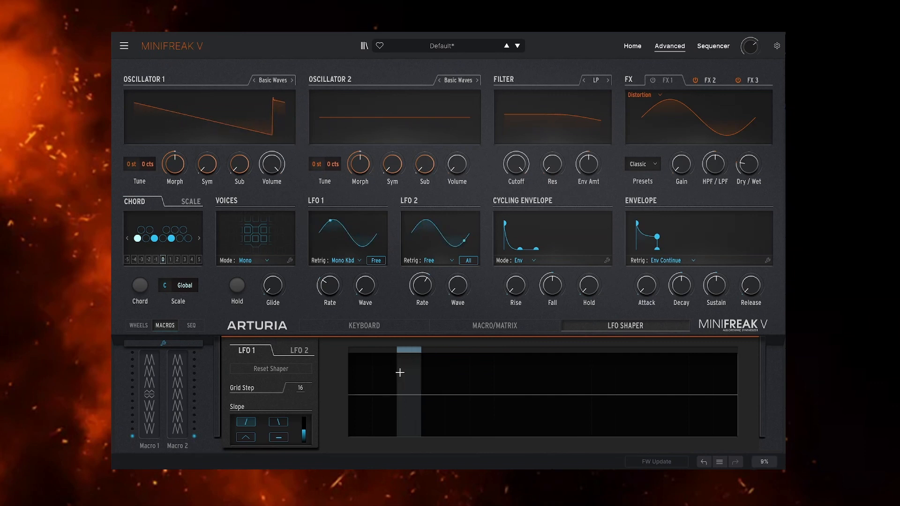
pyautogui.moveTo(459, 291)
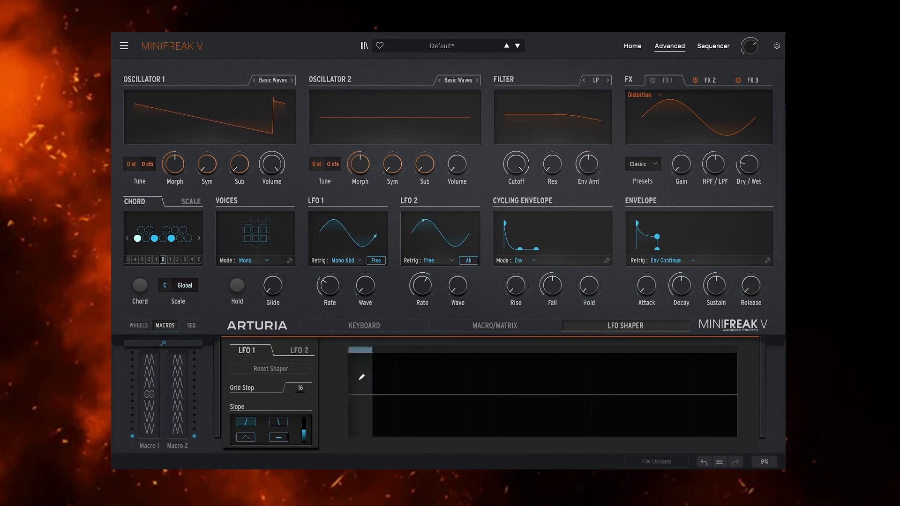
pyautogui.moveTo(361, 377)
pyautogui.mouseDown()
pyautogui.moveTo(623, 365)
pyautogui.moveTo(727, 375)
pyautogui.mouseUp()
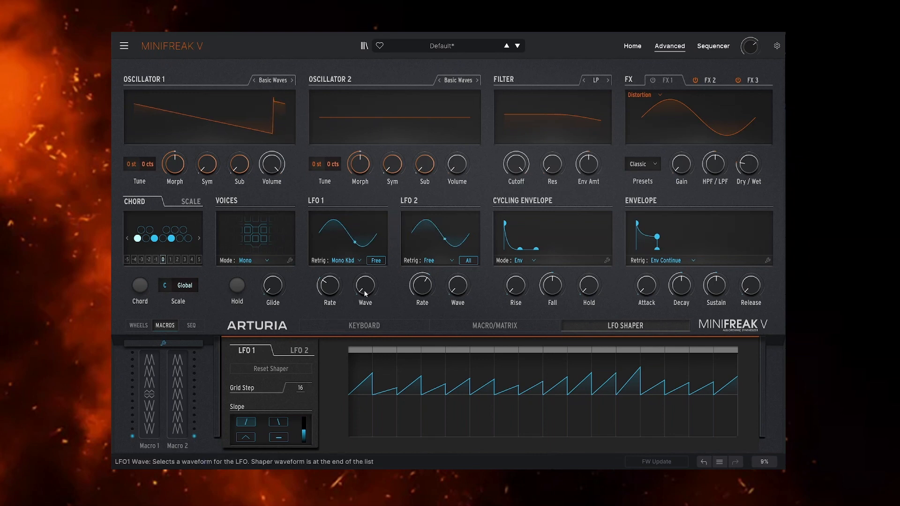
pyautogui.moveTo(365, 291)
pyautogui.mouseDown()
pyautogui.moveTo(365, 260)
pyautogui.moveTo(367, 293)
pyautogui.mouseUp()
pyautogui.moveTo(358, 395)
pyautogui.mouseDown()
pyautogui.moveTo(364, 408)
pyautogui.moveTo(480, 411)
pyautogui.moveTo(588, 389)
pyautogui.moveTo(731, 402)
pyautogui.moveTo(685, 401)
pyautogui.mouseUp()
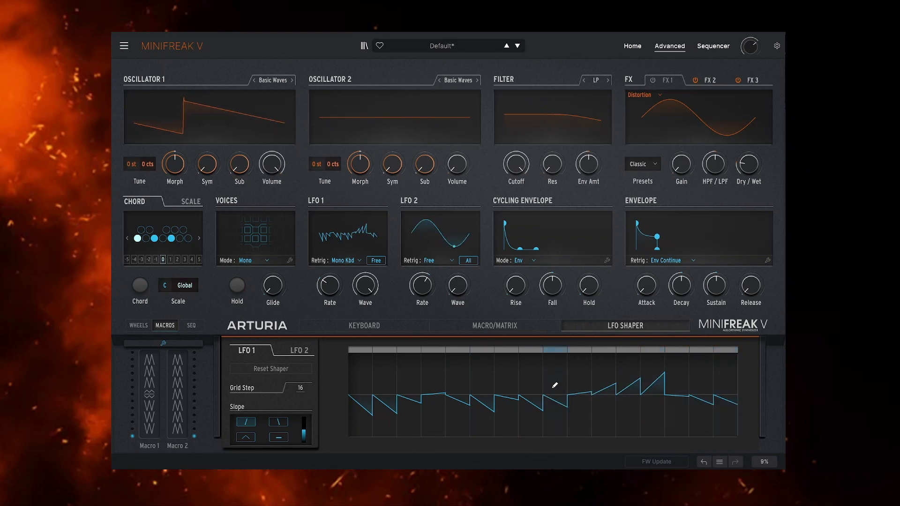
# Step: Draw a custom pattern over steps 3 to 11 of LFO 2's shaper and set LFO 2's wave to the shaper waveform
pyautogui.click(300, 351)
pyautogui.moveTo(408, 380); pyautogui.dragTo(611, 412)
pyautogui.moveTo(525, 392); pyautogui.dragTo(563, 389)
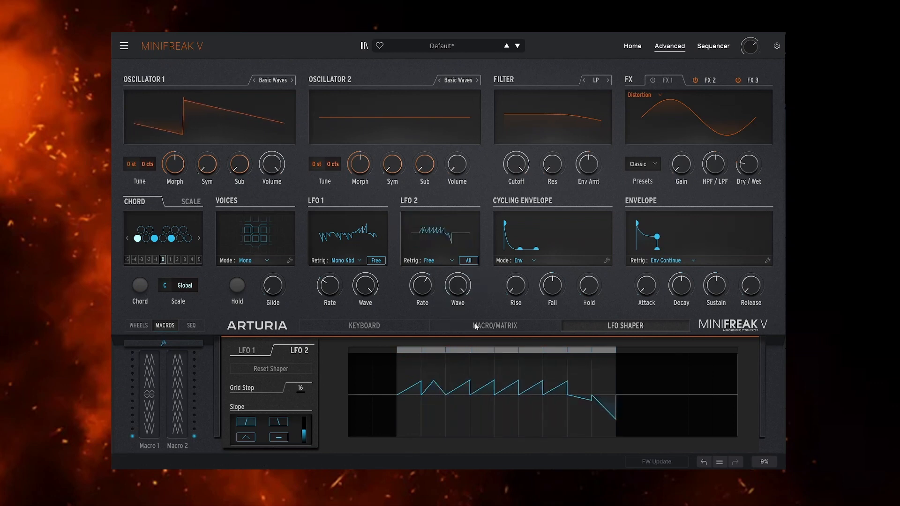
# Step: Bring back the on-screen keyboard and compare the Home and Advanced views
pyautogui.click(364, 325)
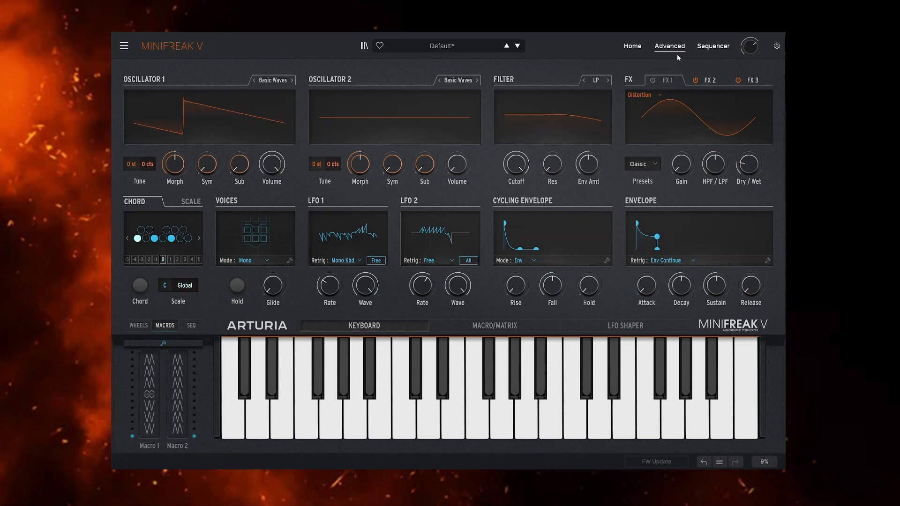
pyautogui.click(632, 47)
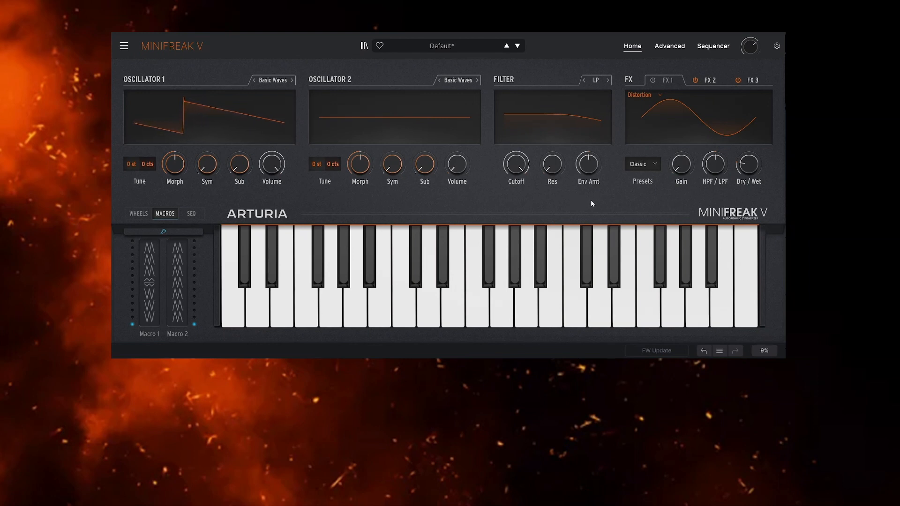
pyautogui.click(670, 46)
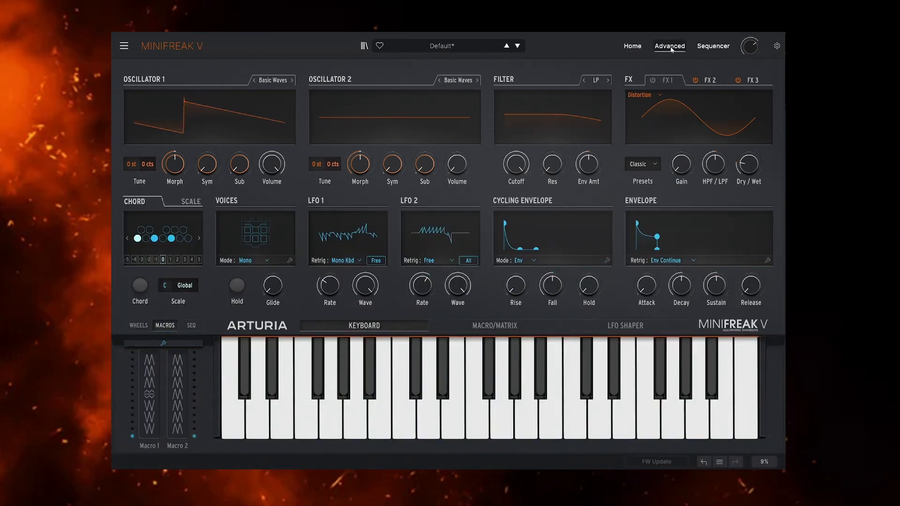
# Step: Open the Sequencer view and compare the controls of the arpeggiator and sequencer modes
pyautogui.click(705, 49)
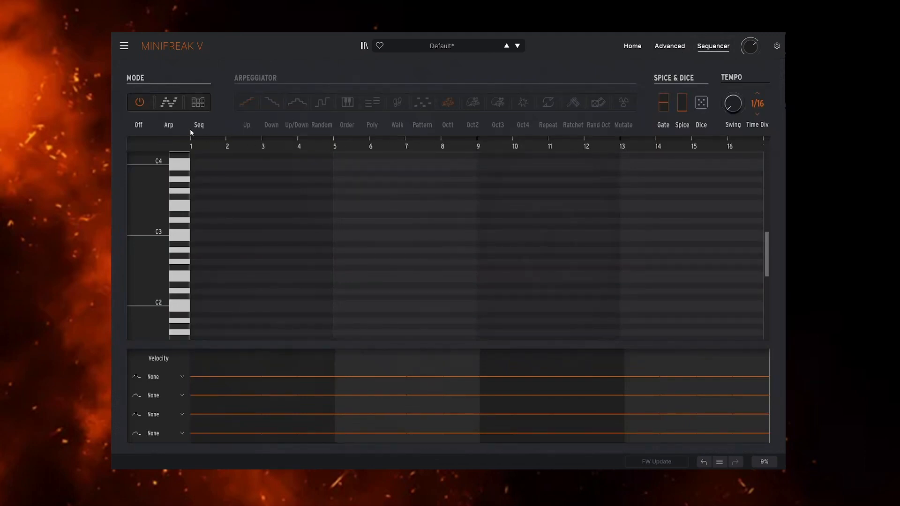
pyautogui.click(175, 109)
pyautogui.click(196, 106)
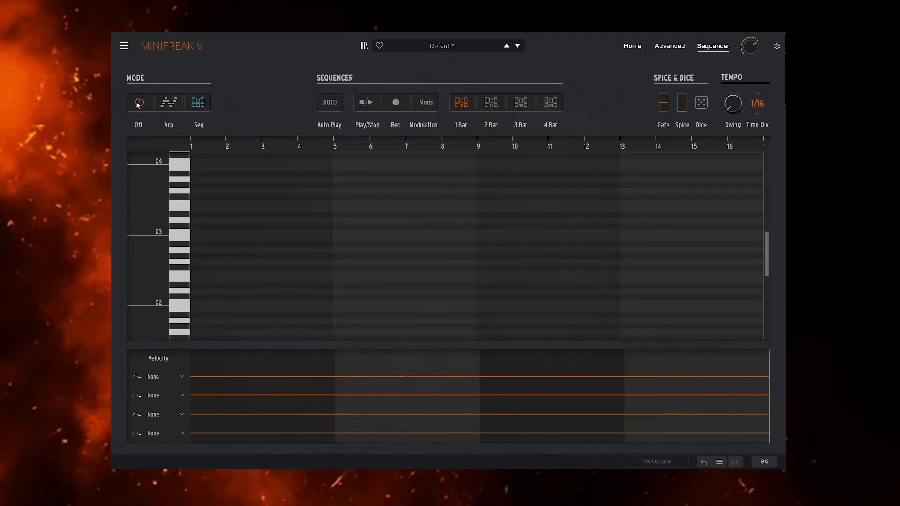
pyautogui.click(174, 106)
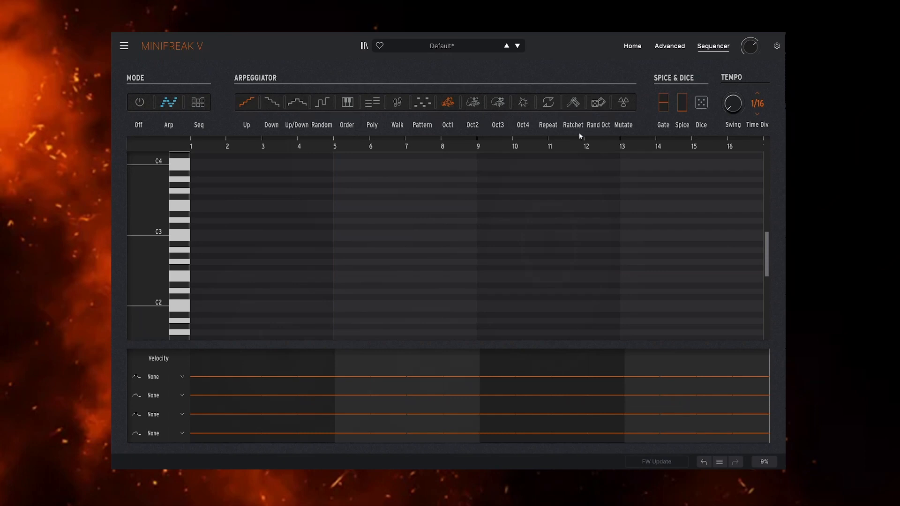
pyautogui.click(200, 104)
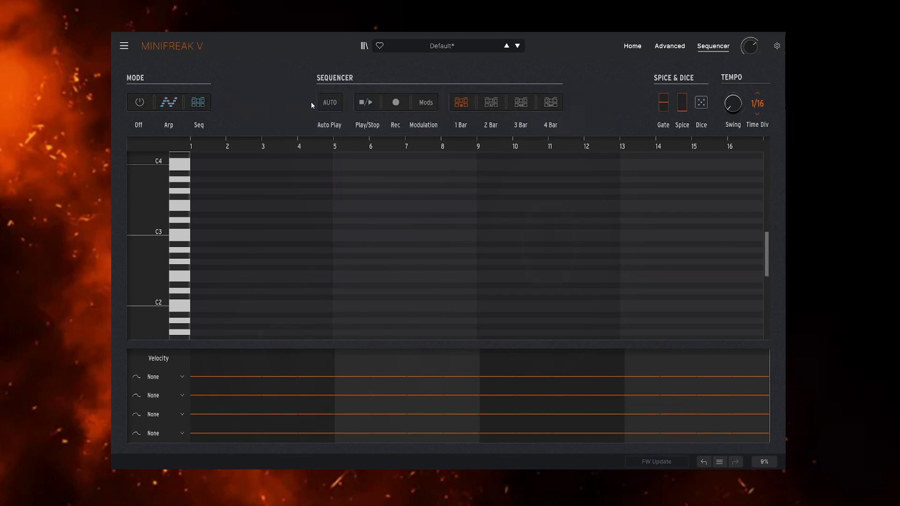
# Step: In arpeggiator mode, assign Osc2 Wave to the first modulation lane and draw modulation around steps 4 and 5
pyautogui.click(171, 105)
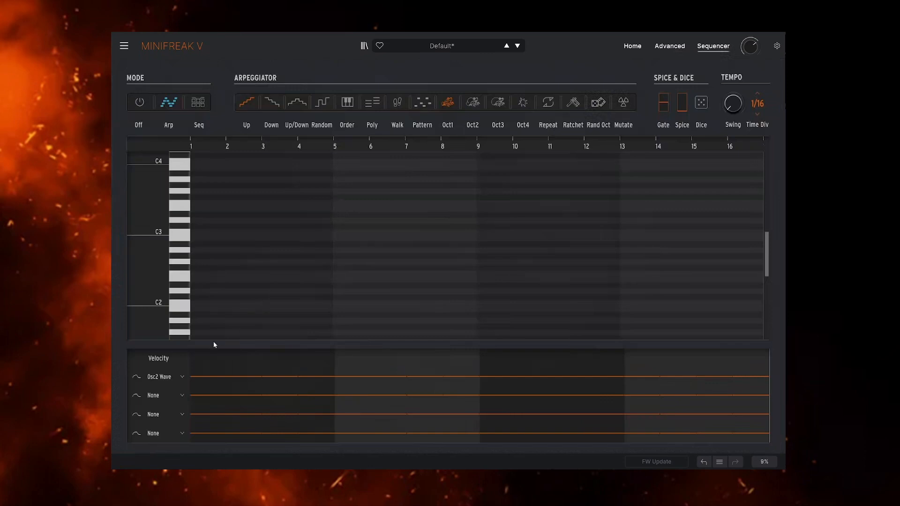
pyautogui.moveTo(301, 387); pyautogui.dragTo(338, 381)
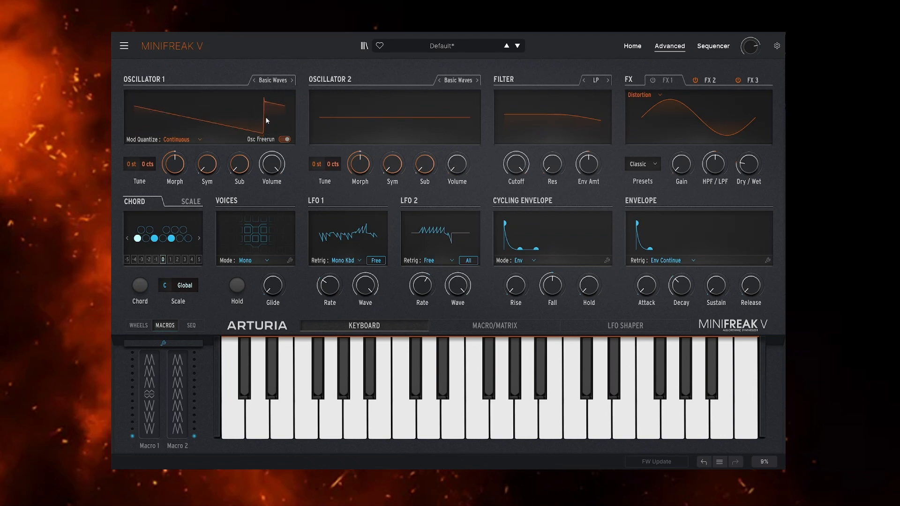
# Step: Set Oscillator 2 to Multi Filter and adjust its cutoff and resonance along with Oscillator 1's morph
pyautogui.click(461, 80)
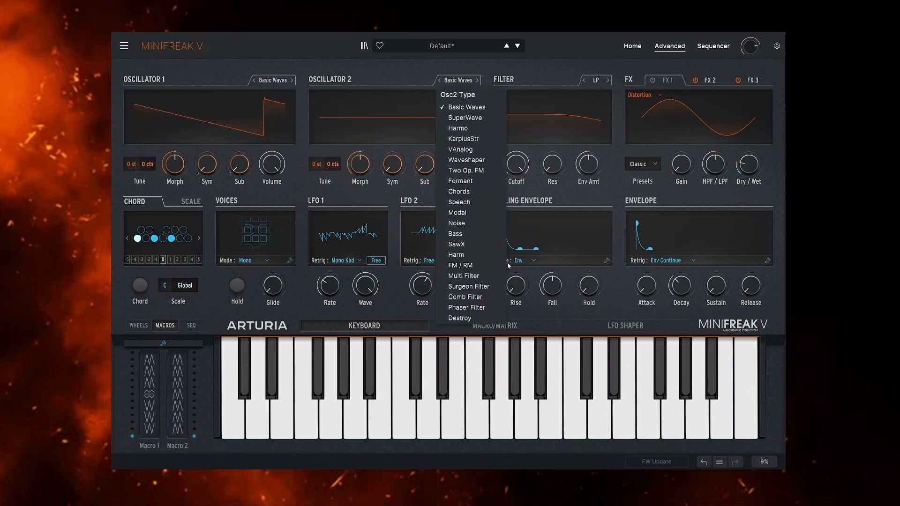
pyautogui.click(477, 278)
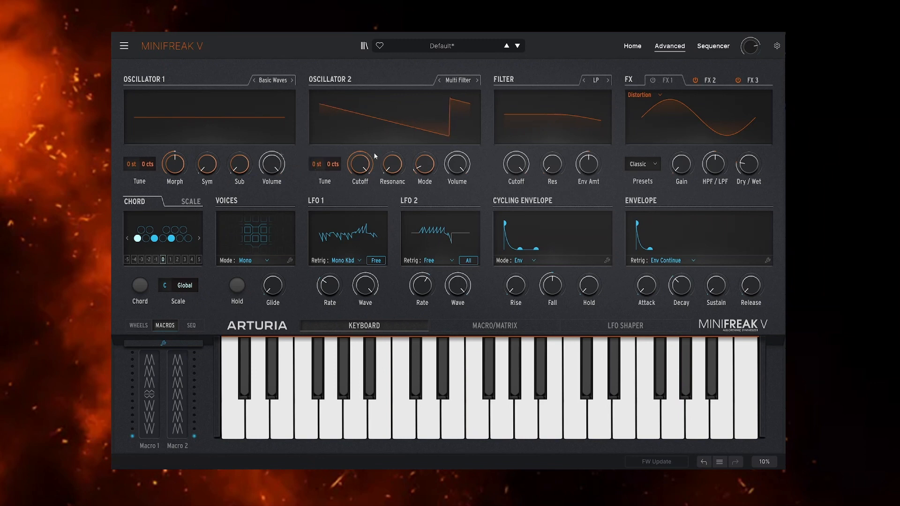
pyautogui.moveTo(458, 170)
pyautogui.moveTo(360, 165); pyautogui.dragTo(361, 139)
pyautogui.moveTo(384, 167); pyautogui.dragTo(384, 139)
pyautogui.moveTo(175, 166)
pyautogui.mouseDown()
pyautogui.moveTo(175, 151)
pyautogui.moveTo(184, 160)
pyautogui.mouseUp()
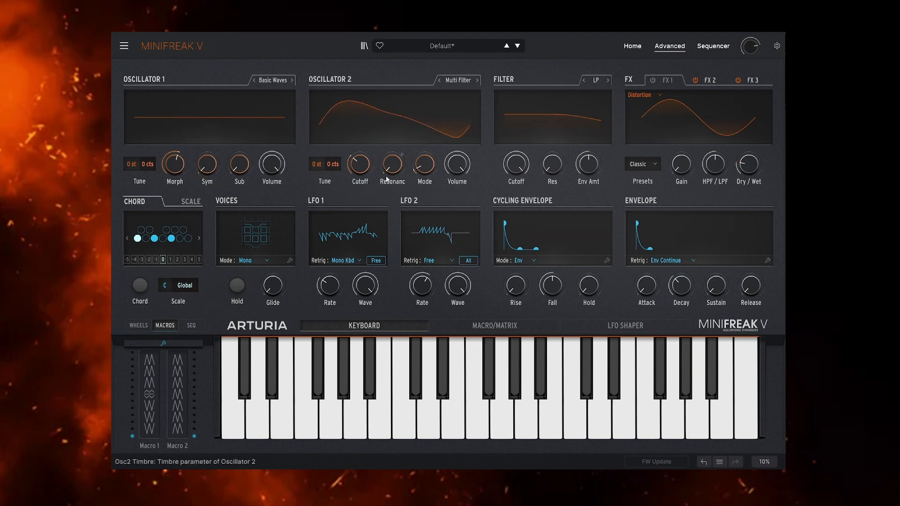
pyautogui.moveTo(384, 173); pyautogui.dragTo(380, 175)
pyautogui.moveTo(395, 173)
# Step: Change Oscillator 2's type to FM / RM
pyautogui.click(458, 80)
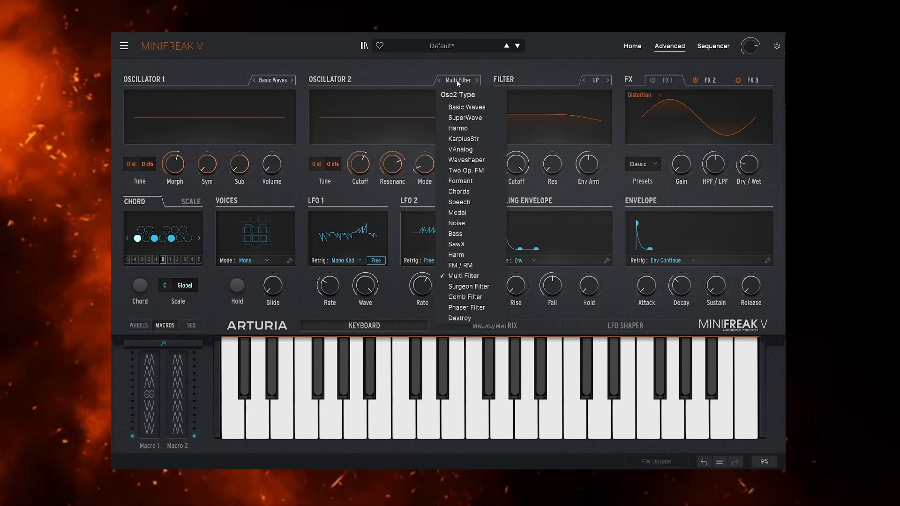
pyautogui.click(478, 267)
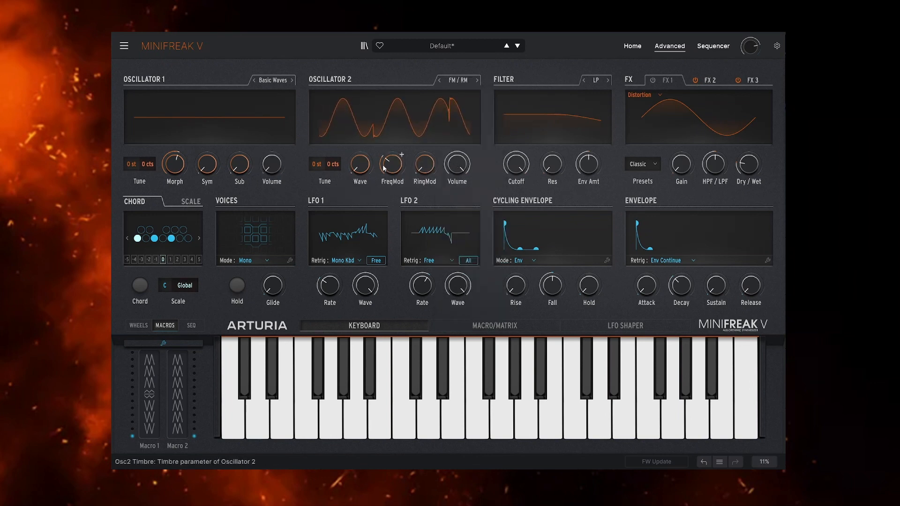
# Step: Raise Oscillator 1's volume to full and increase Oscillator 2's FreqMod amount
pyautogui.moveTo(273, 168)
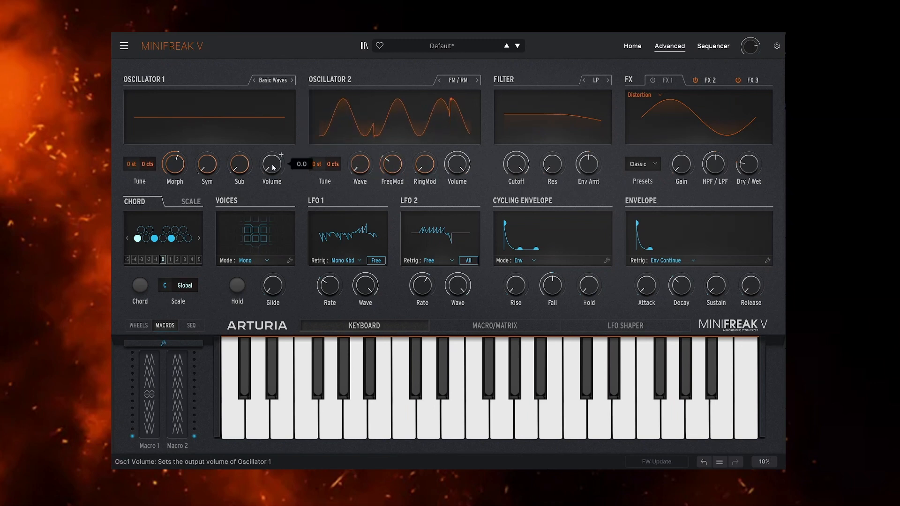
pyautogui.moveTo(274, 168); pyautogui.dragTo(273, 136)
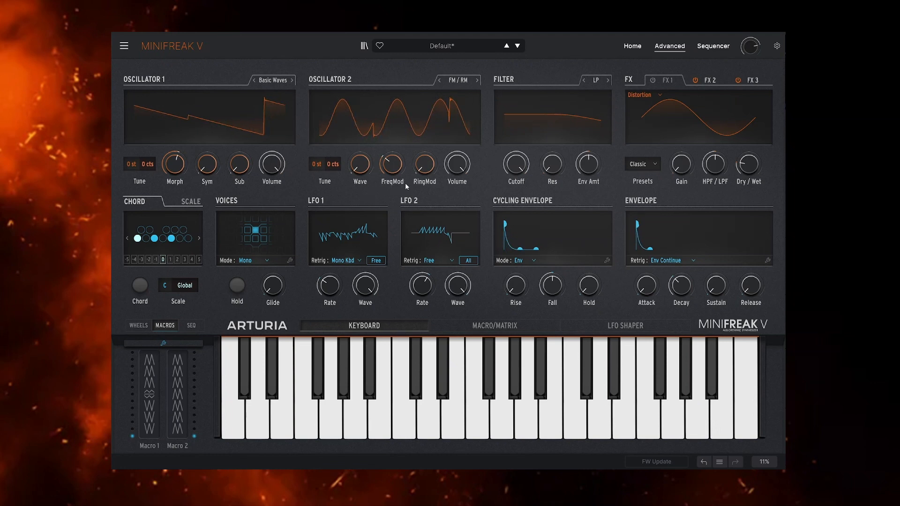
pyautogui.moveTo(363, 121)
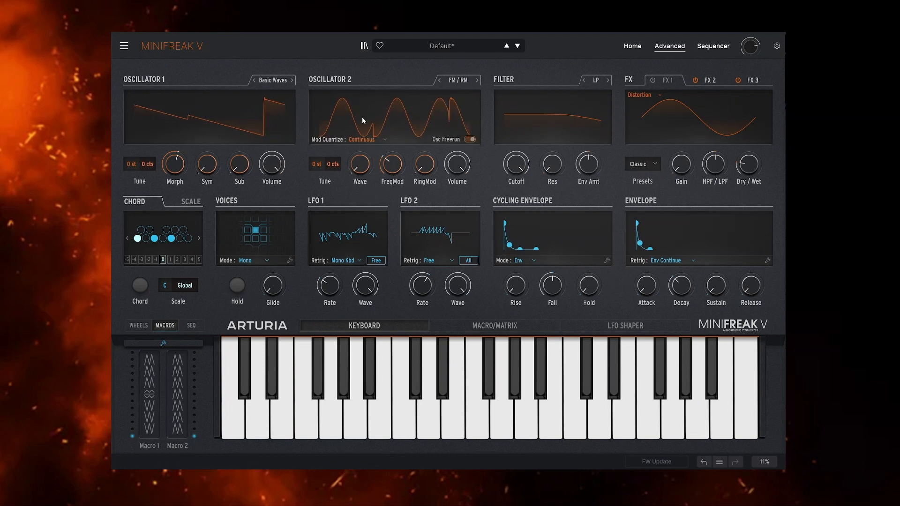
pyautogui.moveTo(396, 169)
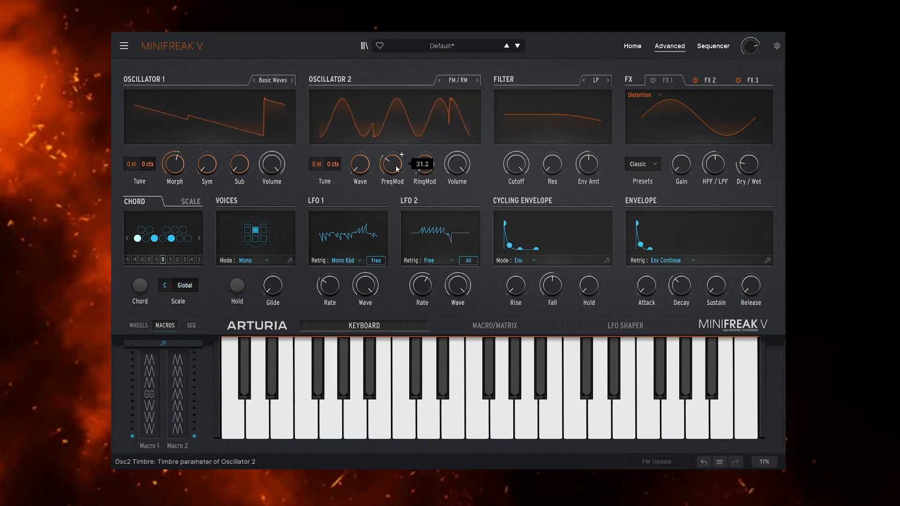
pyautogui.moveTo(396, 168); pyautogui.dragTo(396, 166)
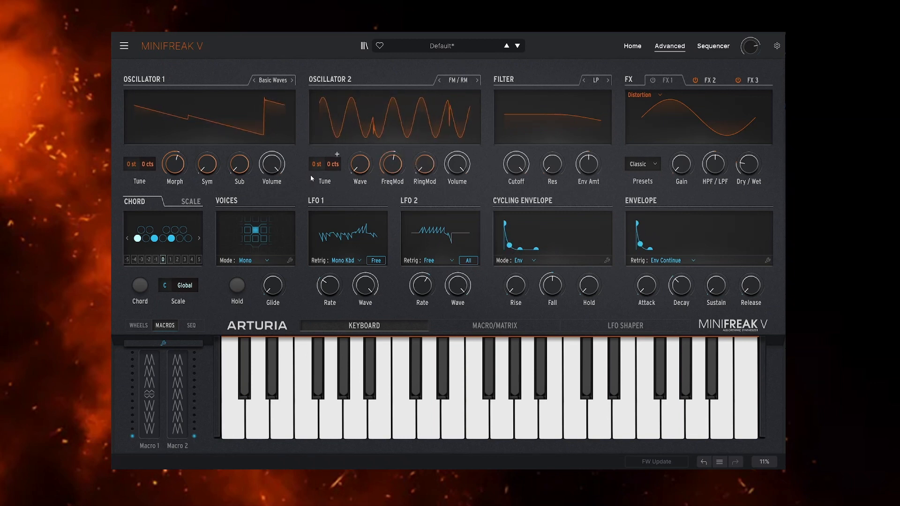
# Step: Mute Oscillator 1, then raise Oscillator 2's FreqMod and slightly increase Oscillator 1's Morph
pyautogui.moveTo(277, 170)
pyautogui.moveTo(277, 169); pyautogui.dragTo(277, 195)
pyautogui.moveTo(396, 169); pyautogui.dragTo(396, 158)
pyautogui.moveTo(178, 167)
pyautogui.moveTo(179, 168)
pyautogui.mouseDown()
pyautogui.moveTo(179, 155)
pyautogui.moveTo(179, 174)
pyautogui.moveTo(179, 162)
pyautogui.mouseUp()
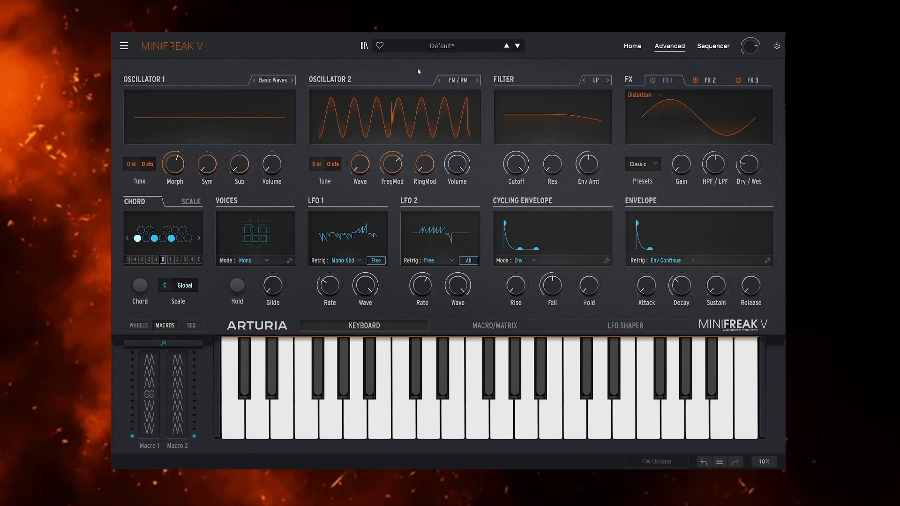
pyautogui.click(310, 420)
pyautogui.moveTo(331, 422); pyautogui.dragTo(381, 421)
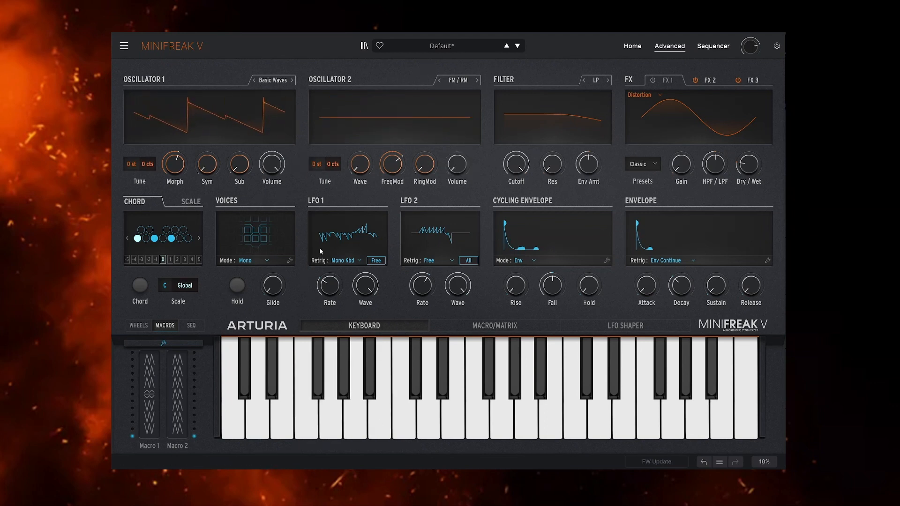
# Step: Set Oscillator 1 to SuperWave tuned to -12 st and lengthen the envelope's decay
pyautogui.click(273, 80)
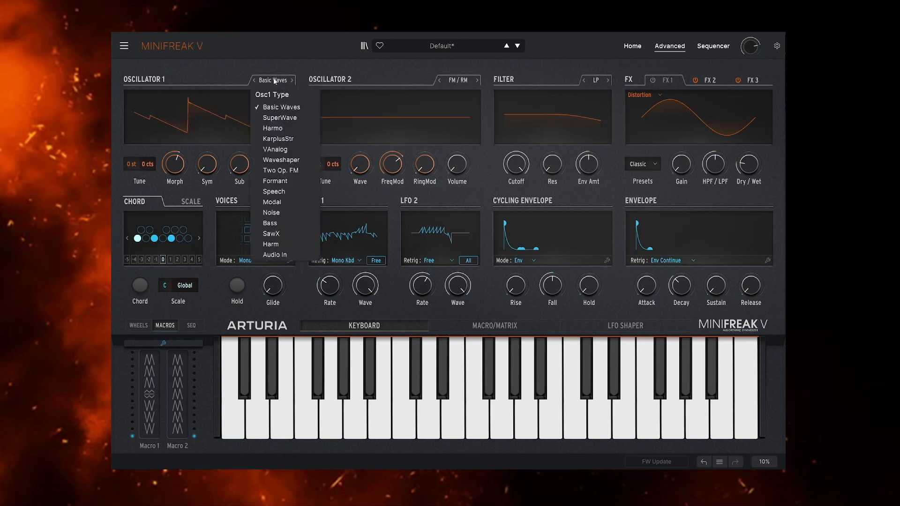
pyautogui.click(279, 117)
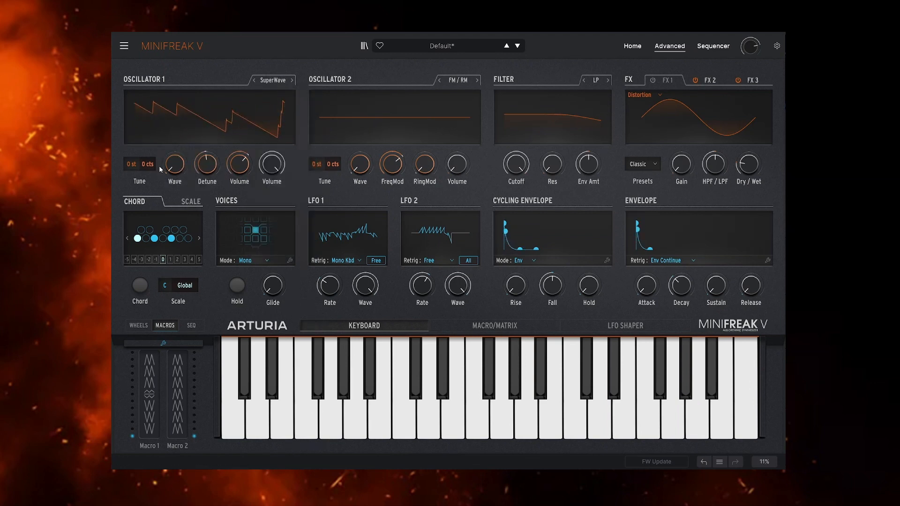
pyautogui.moveTo(132, 164); pyautogui.dragTo(132, 182)
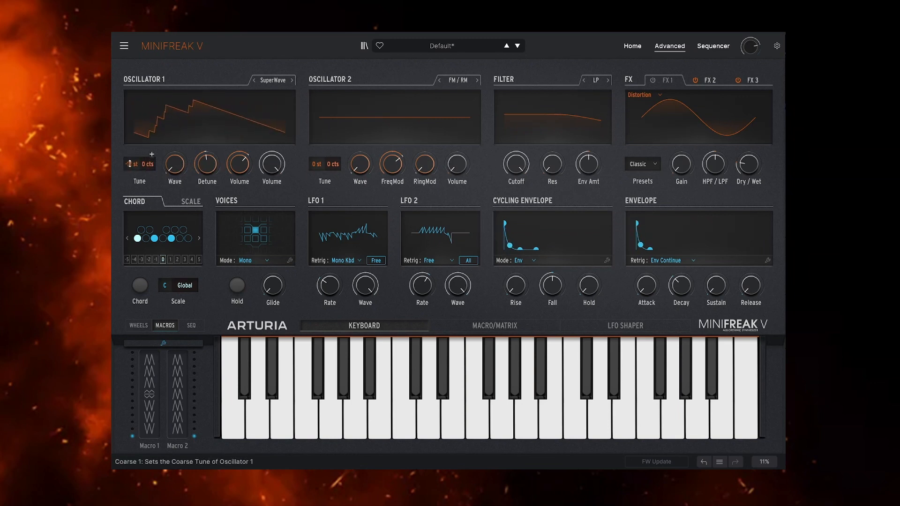
pyautogui.moveTo(403, 118)
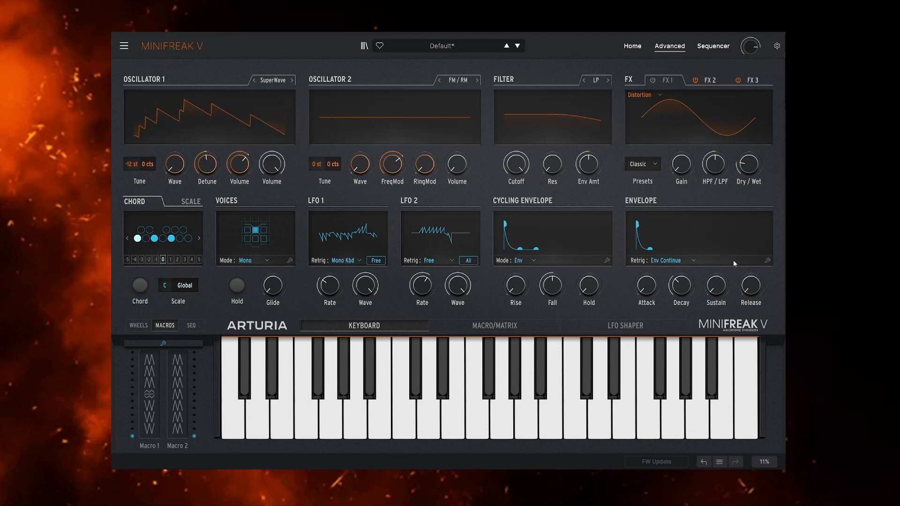
pyautogui.moveTo(690, 276)
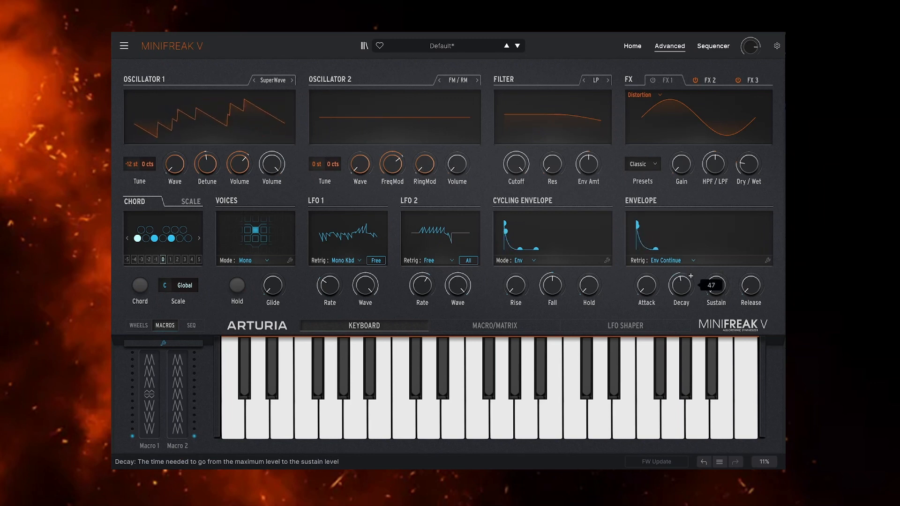
pyautogui.moveTo(726, 276)
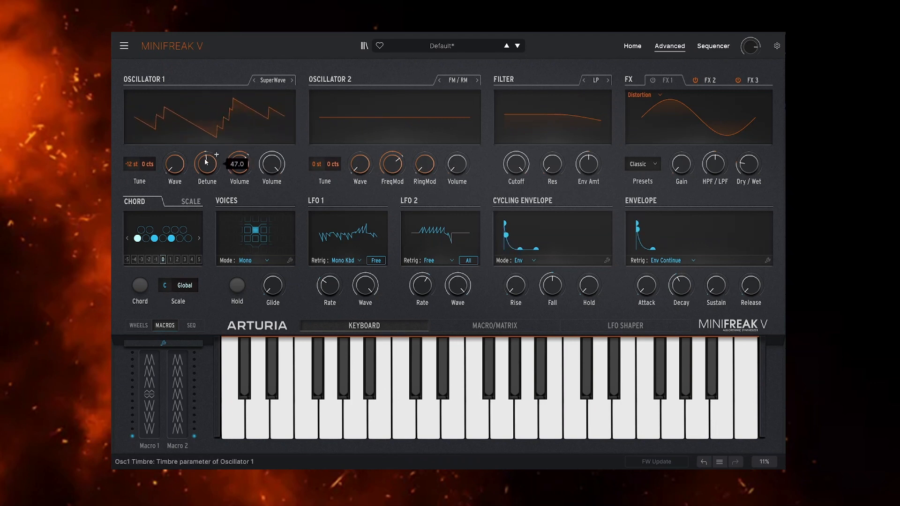
# Step: Change Oscillator 1's type to Waveshaper and adjust its Amount and Asym
pyautogui.click(293, 80)
pyautogui.click(292, 80)
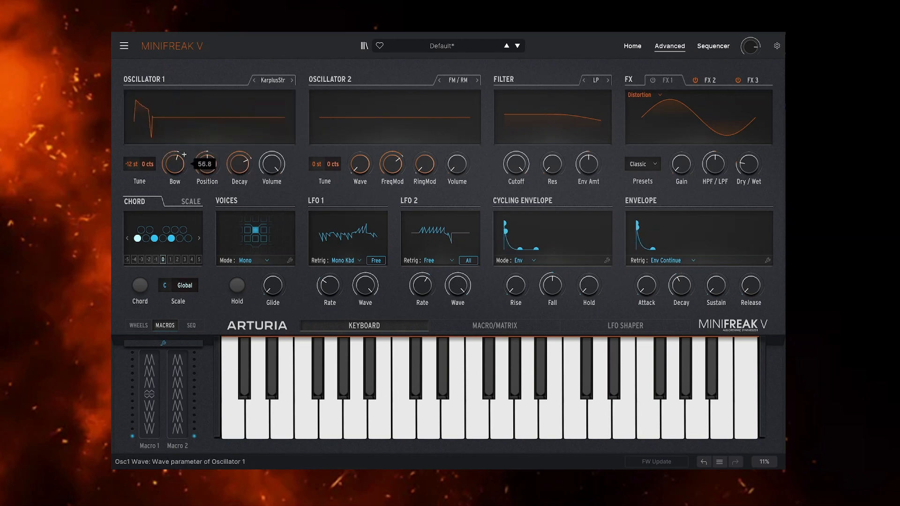
pyautogui.click(292, 81)
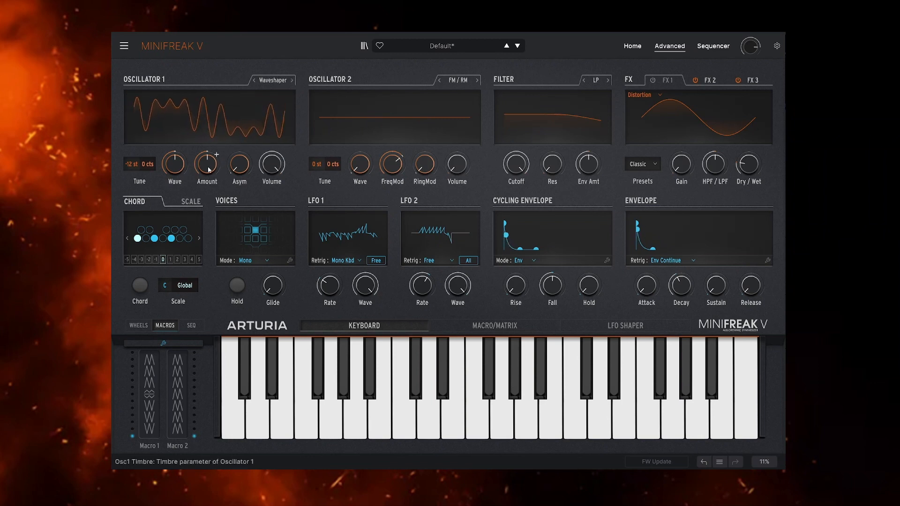
pyautogui.moveTo(206, 172); pyautogui.dragTo(239, 140)
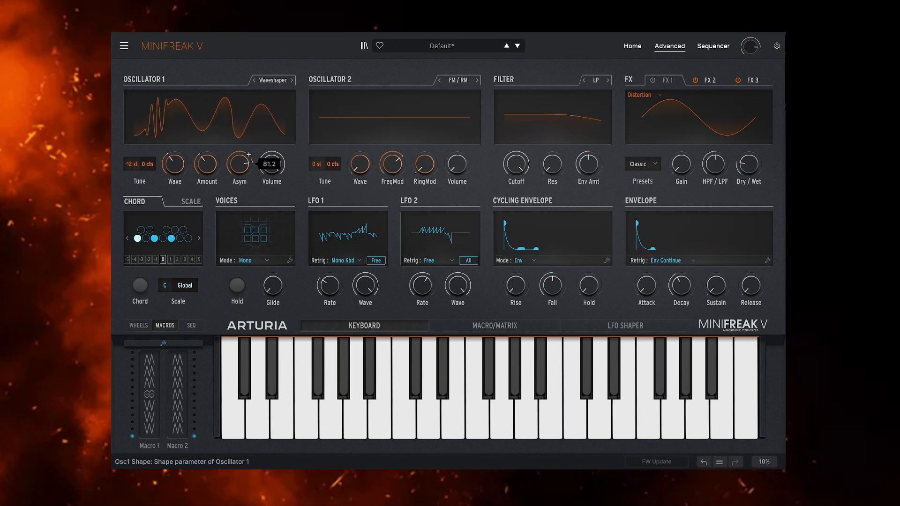
pyautogui.moveTo(240, 164); pyautogui.dragTo(239, 165)
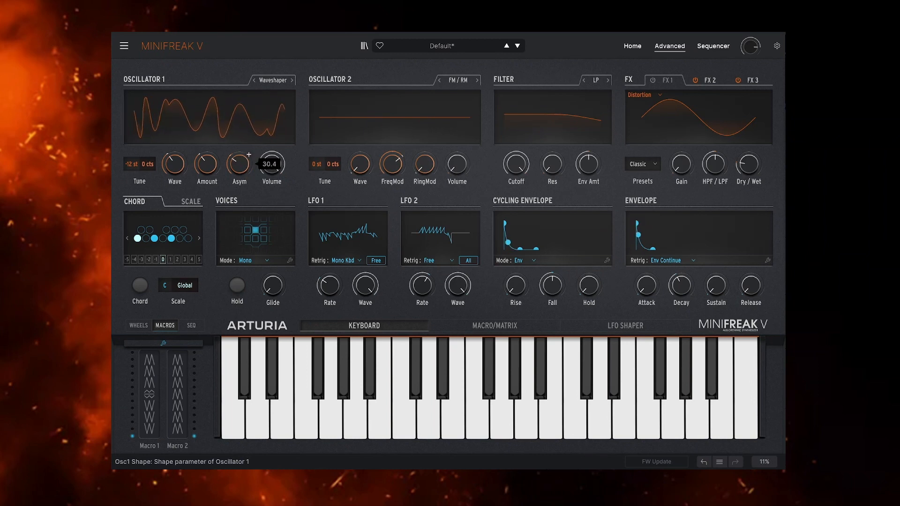
pyautogui.moveTo(206, 164); pyautogui.dragTo(207, 151)
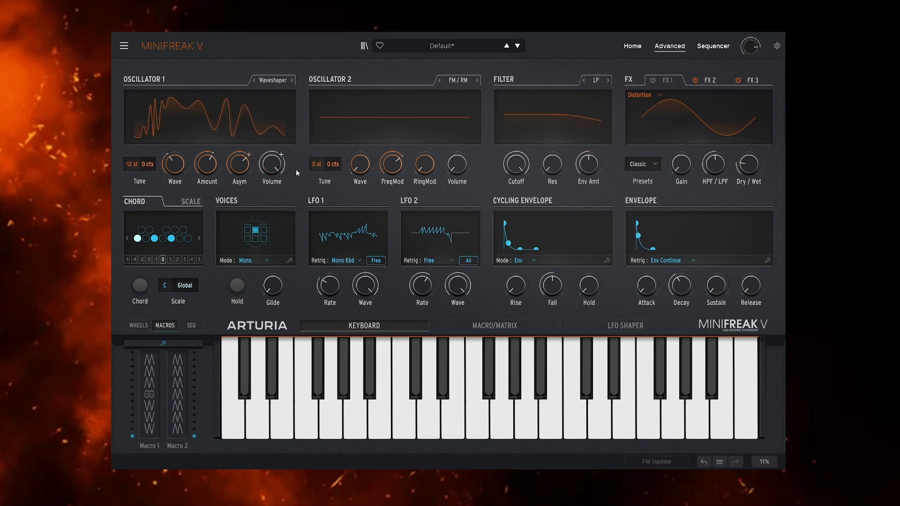
# Step: Bring Oscillator 2 back in with the FM / RM type, tune it to -12 st and adjust its FreqMod
pyautogui.click(462, 84)
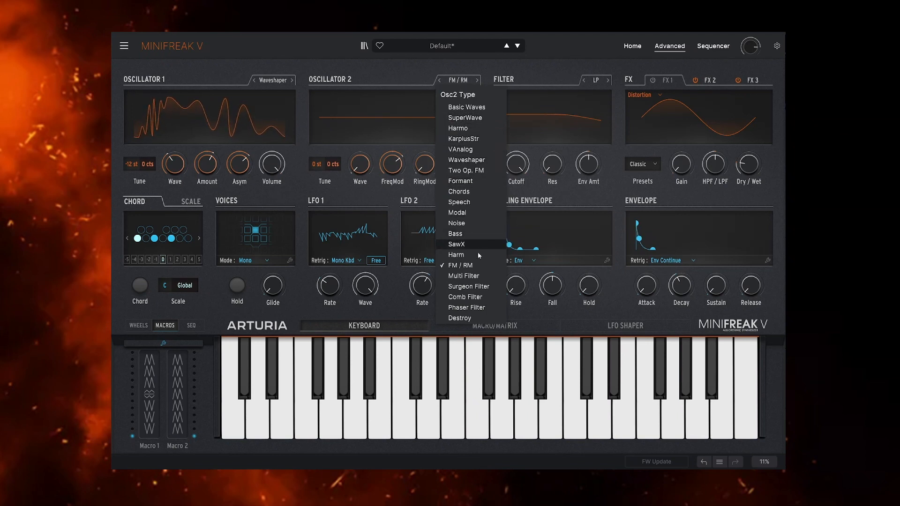
pyautogui.click(479, 266)
pyautogui.moveTo(402, 154)
pyautogui.scroll(8, 402, 154)
pyautogui.moveTo(392, 164); pyautogui.dragTo(392, 172)
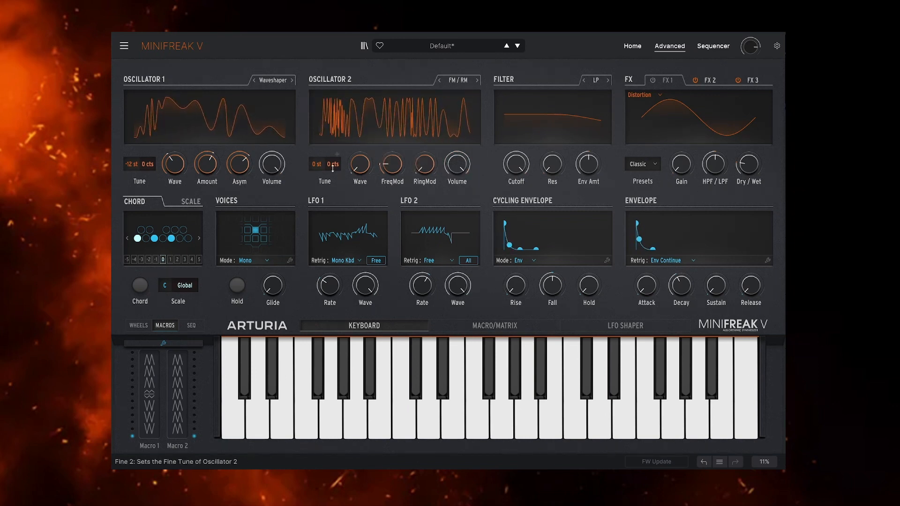
pyautogui.moveTo(318, 165); pyautogui.dragTo(317, 186)
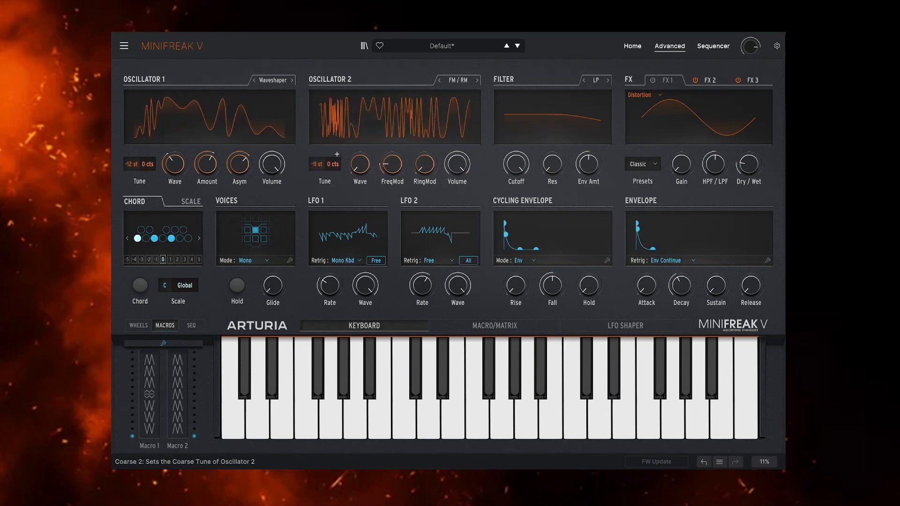
pyautogui.scroll(10, 401, 154)
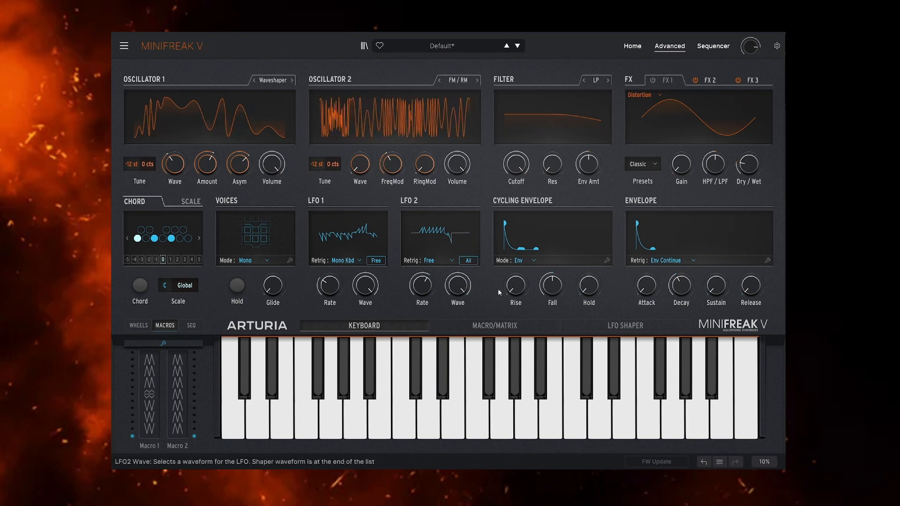
# Step: In the modulation matrix, route Velocity to Osc1 Timbre at about 26 and add the filter's Reso and Env Amt as destinations
pyautogui.click(543, 325)
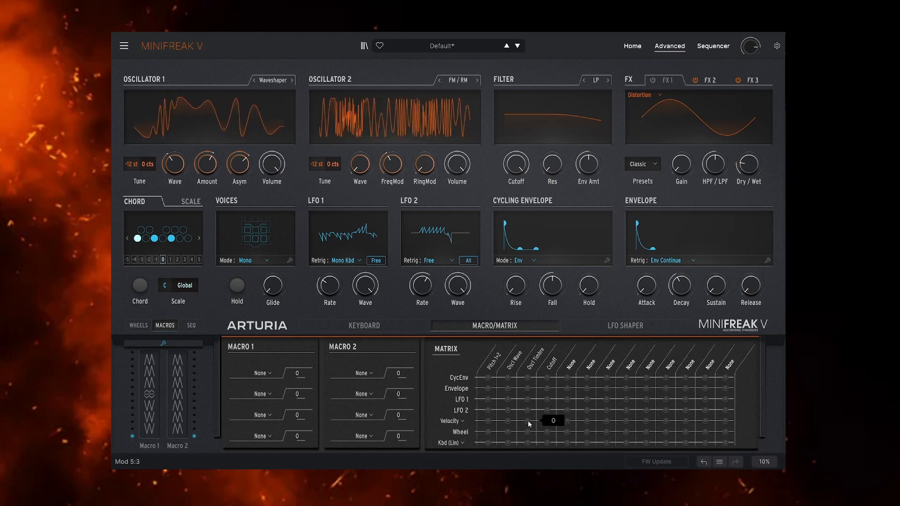
pyautogui.click(462, 421)
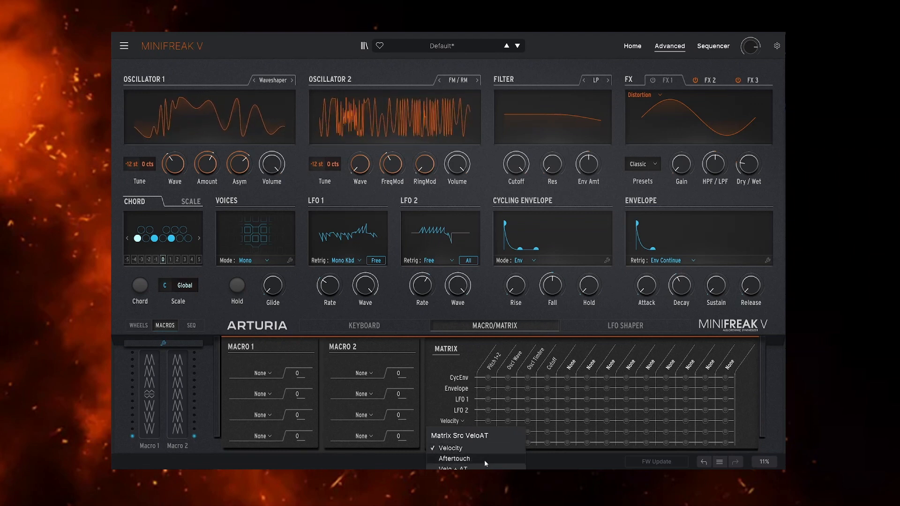
pyautogui.click(459, 449)
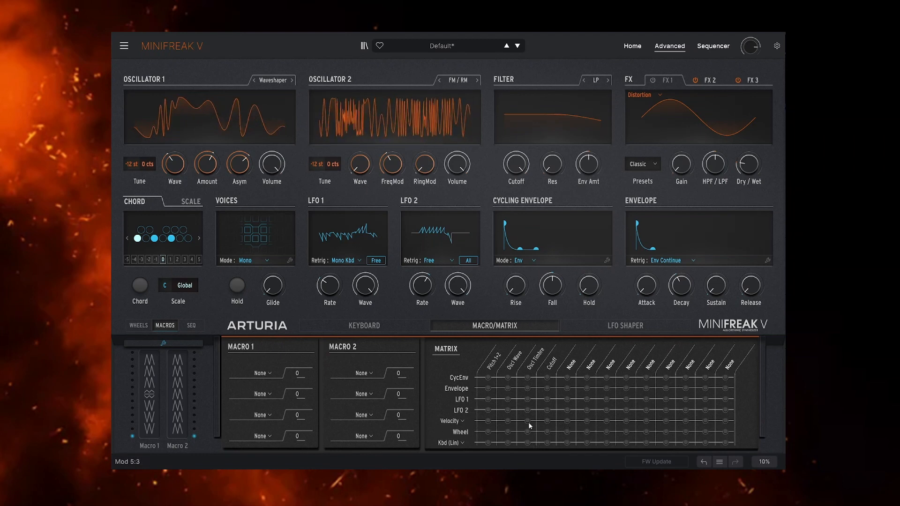
pyautogui.scroll(5, 530, 425)
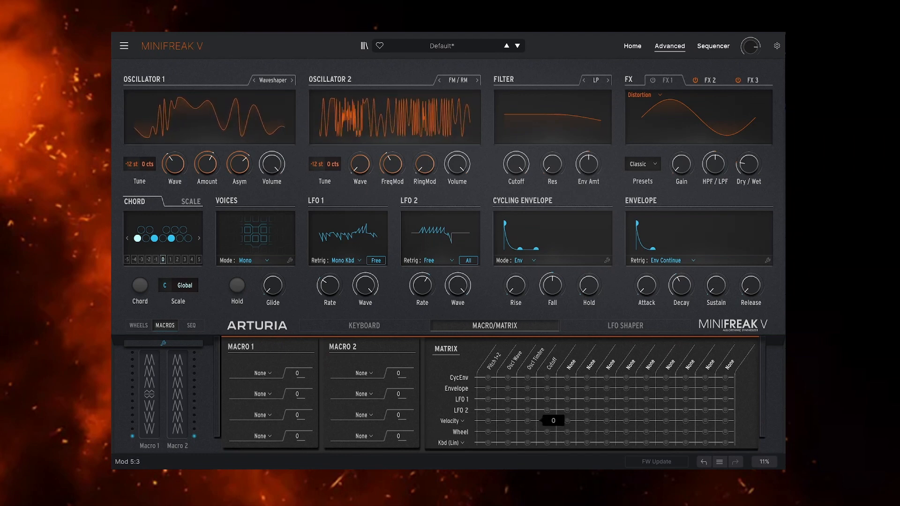
pyautogui.scroll(10, 528, 422)
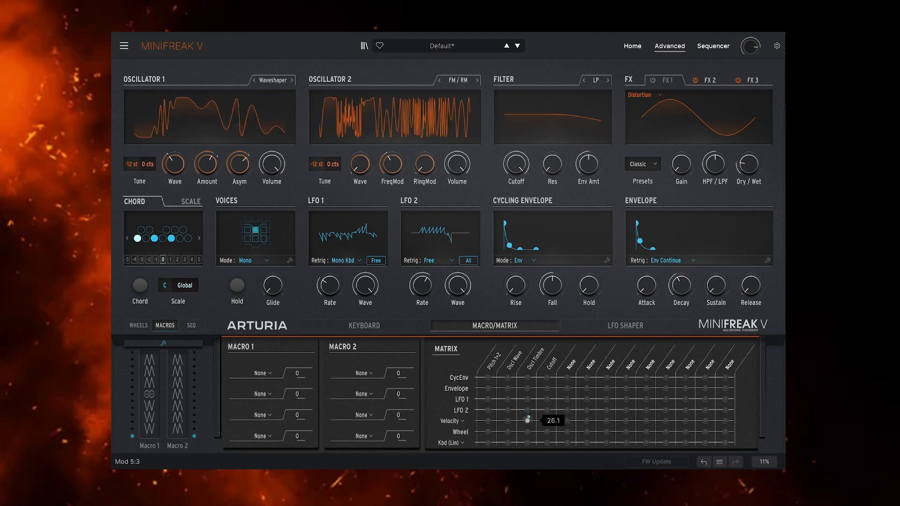
pyautogui.moveTo(215, 154)
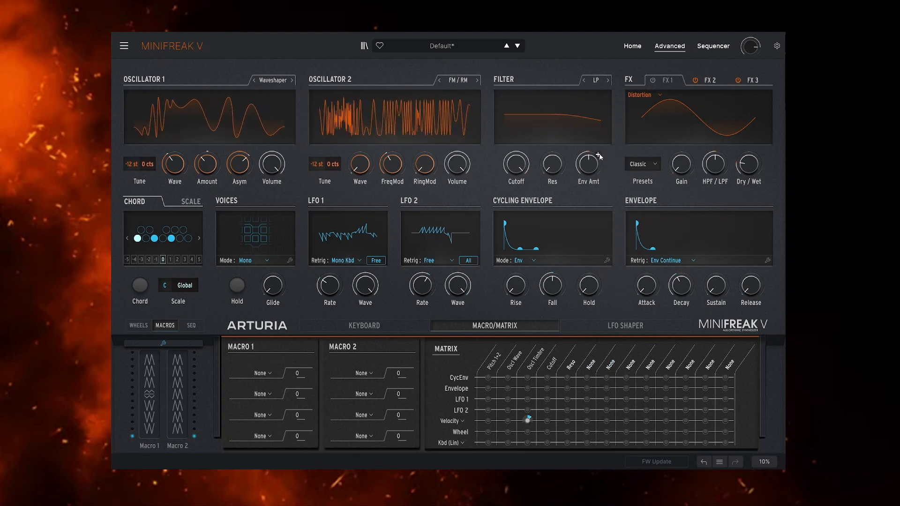
pyautogui.moveTo(599, 156); pyautogui.dragTo(589, 383)
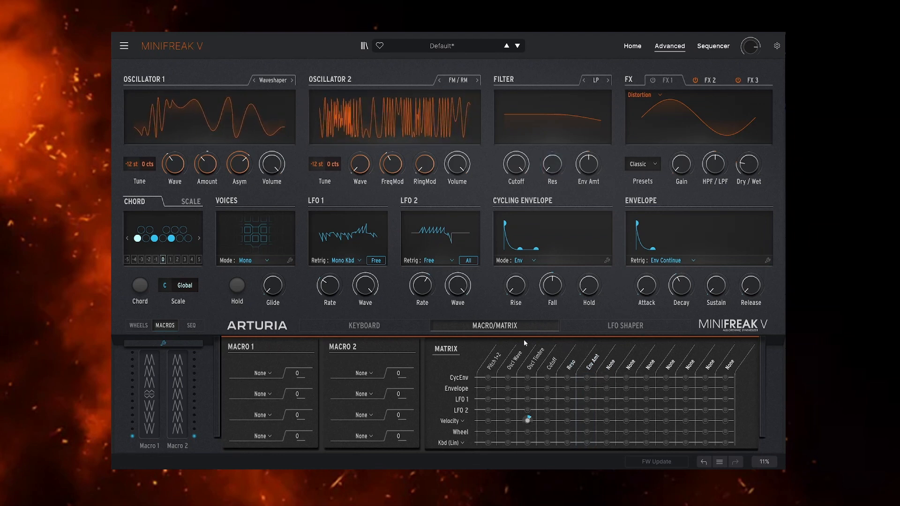
# Step: Change the filter type to BP and adjust its cutoff and resonance
pyautogui.click(584, 81)
pyautogui.click(584, 82)
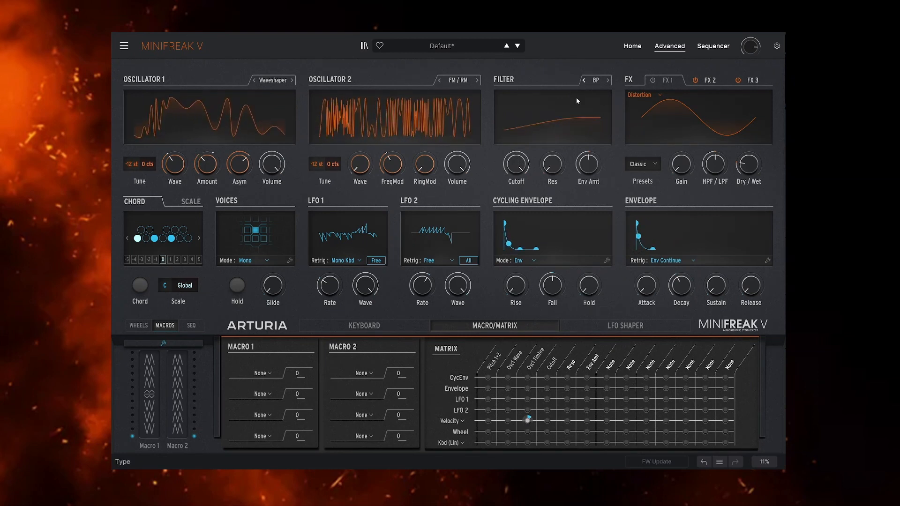
pyautogui.moveTo(515, 164); pyautogui.dragTo(516, 156)
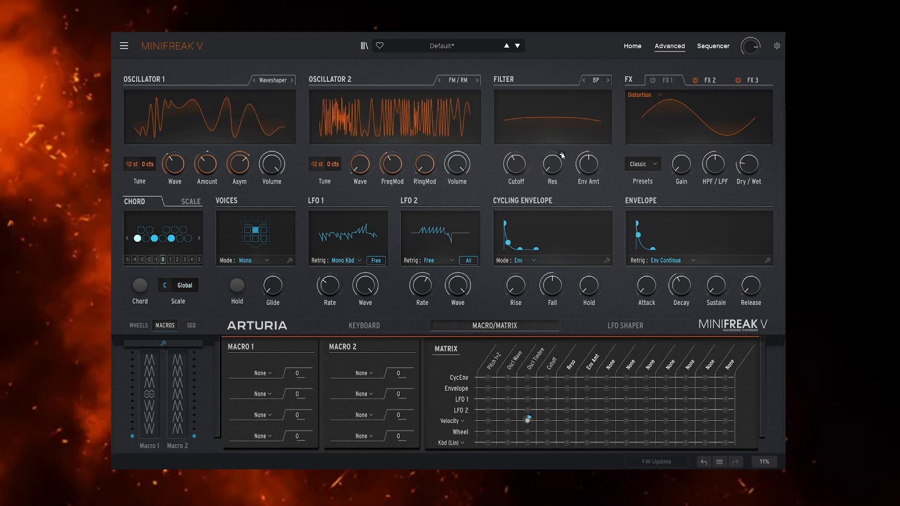
pyautogui.moveTo(553, 164); pyautogui.dragTo(525, 156)
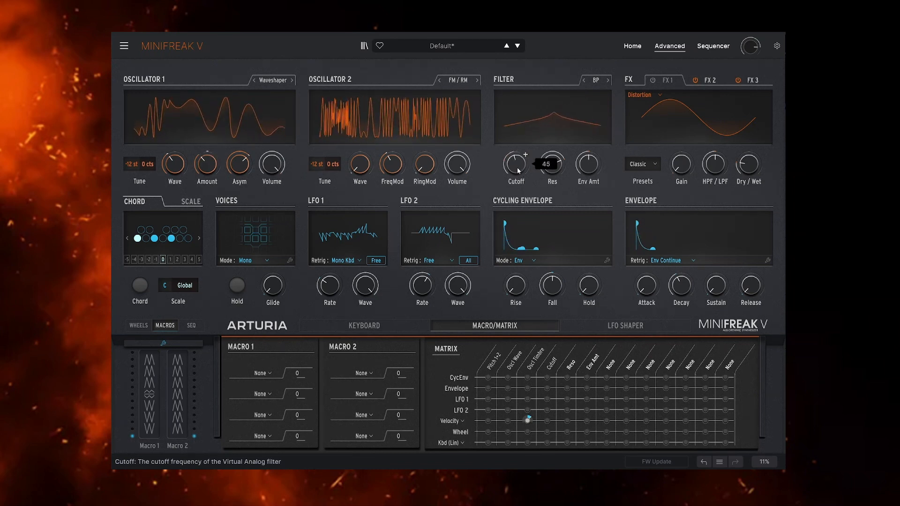
pyautogui.moveTo(525, 155); pyautogui.dragTo(527, 171)
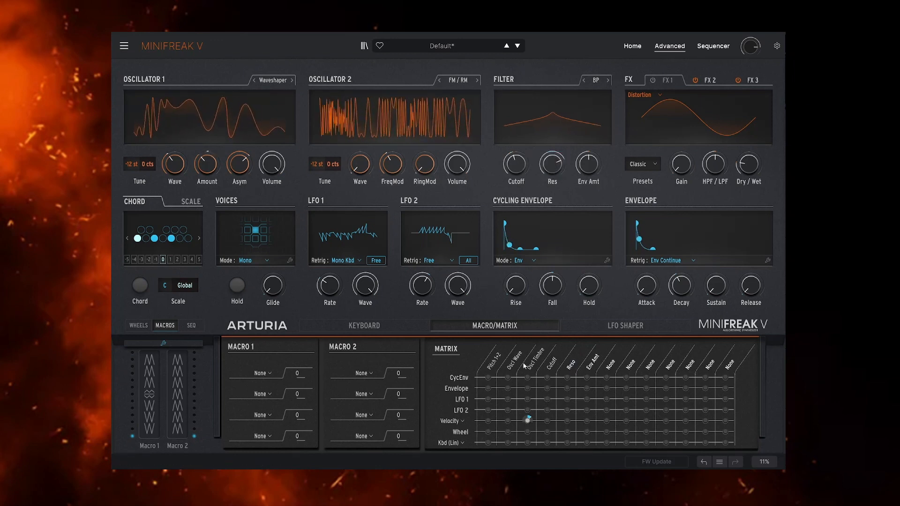
# Step: Route LFO 2 to Cutoff with a positive amount in the modulation matrix and set LFO 2's waveform to Tri
pyautogui.moveTo(547, 410); pyautogui.dragTo(547, 394)
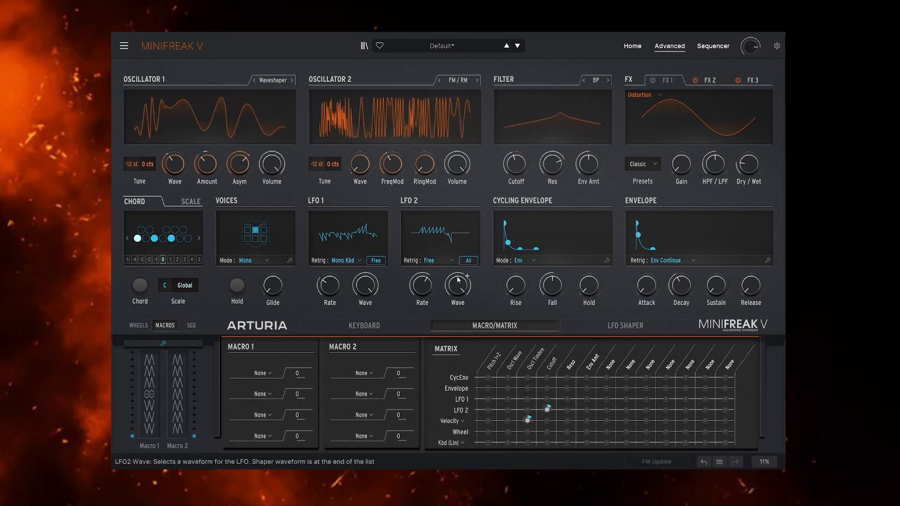
pyautogui.click(435, 264)
pyautogui.click(407, 279)
pyautogui.moveTo(458, 286); pyautogui.dragTo(458, 322)
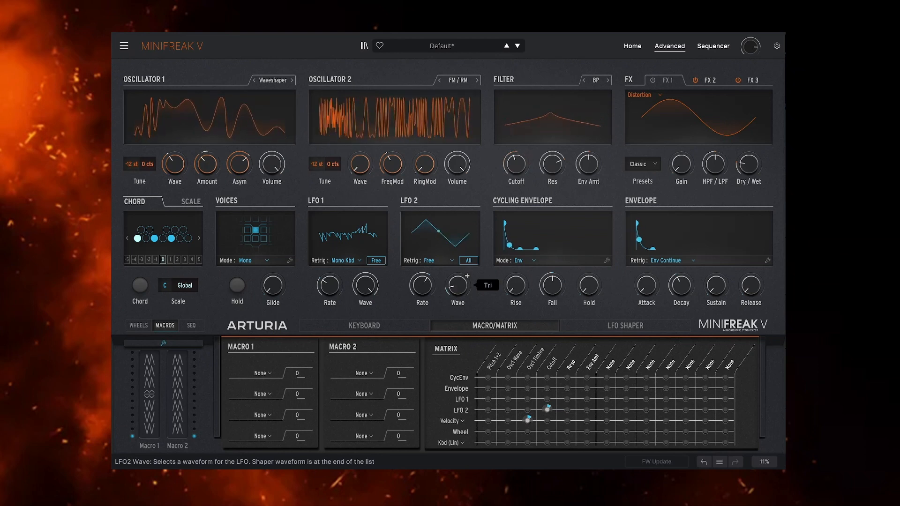
# Step: Slow down LFO 2's rate, retrigger it on Seq Start and increase its modulation amount to Cutoff in the matrix
pyautogui.moveTo(428, 288)
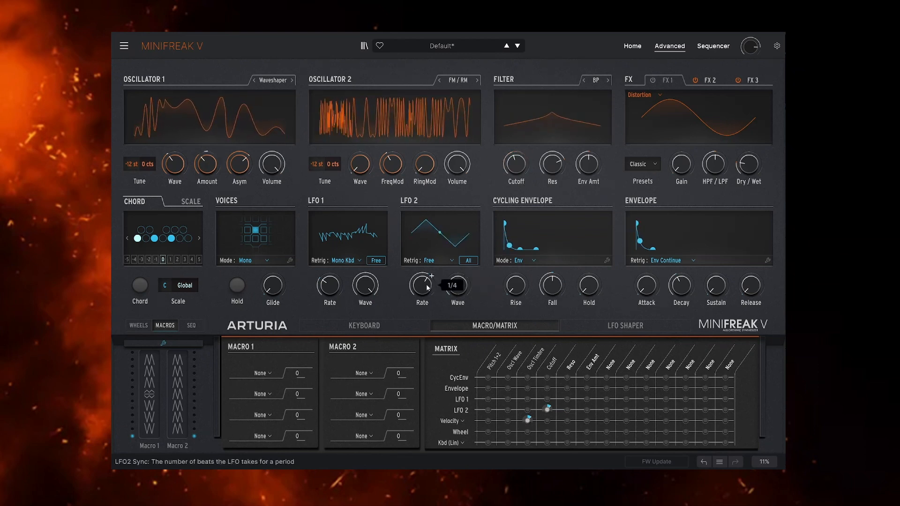
pyautogui.moveTo(423, 286); pyautogui.dragTo(424, 295)
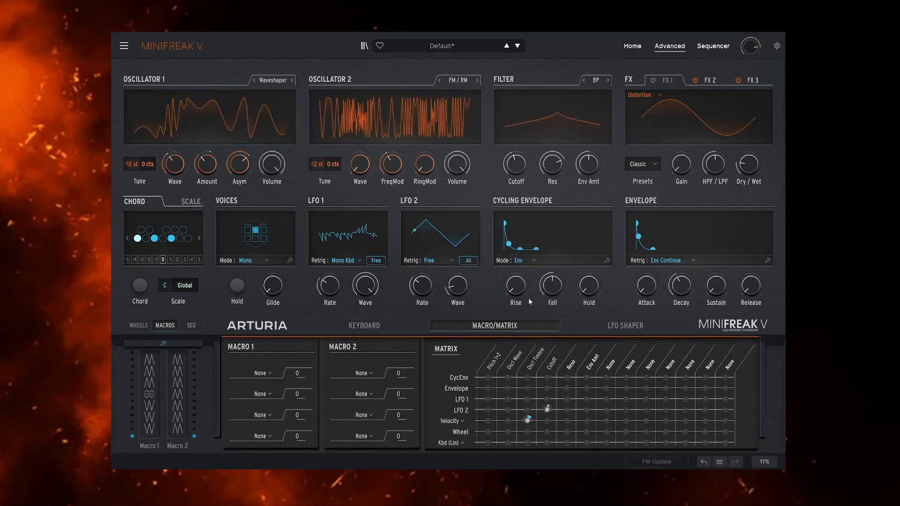
pyautogui.moveTo(519, 169)
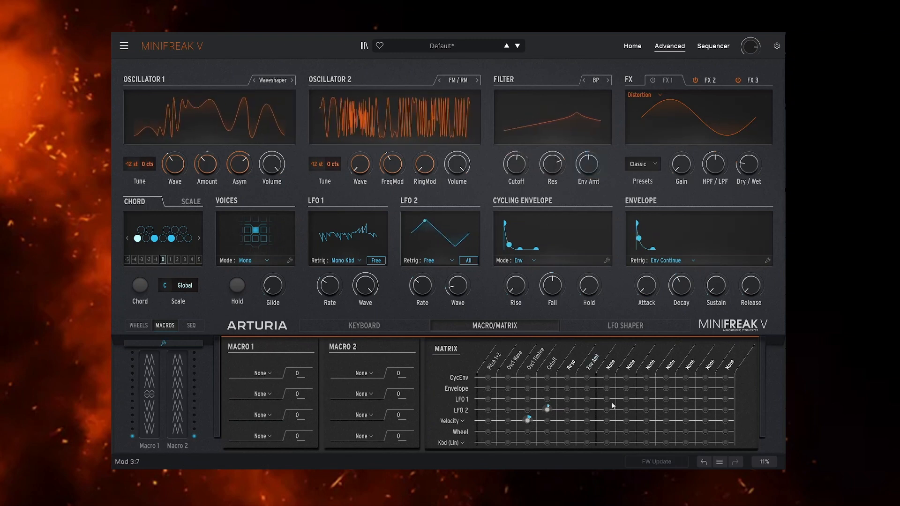
pyautogui.moveTo(546, 411)
pyautogui.moveTo(546, 412); pyautogui.dragTo(546, 397)
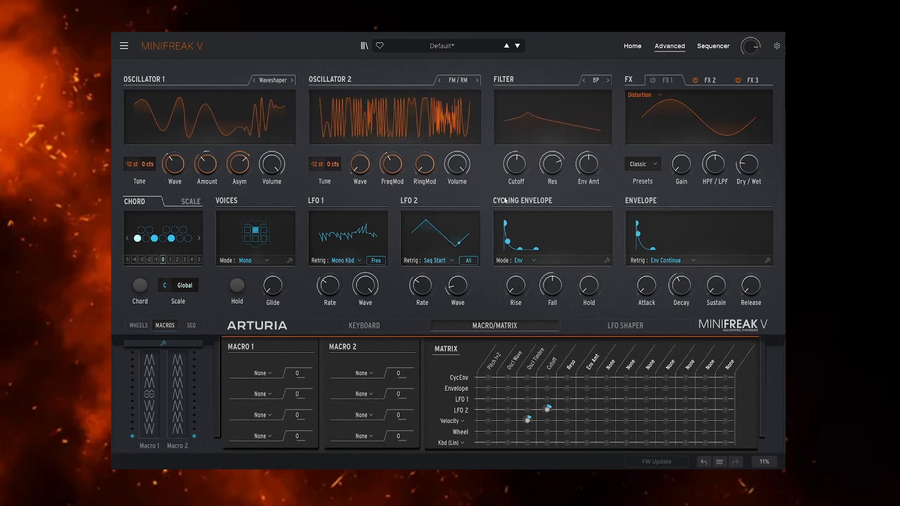
# Step: Raise the band-pass filter's cutoff to about 67
pyautogui.moveTo(526, 155)
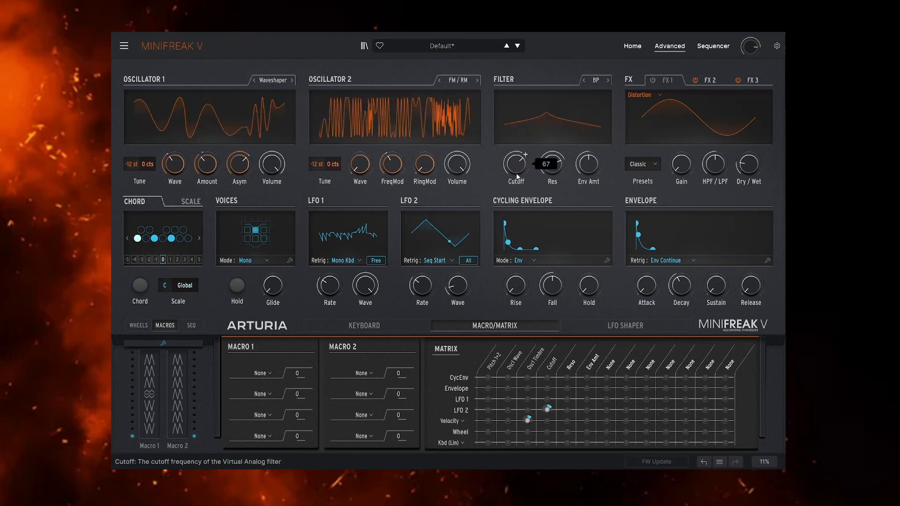
pyautogui.moveTo(547, 409)
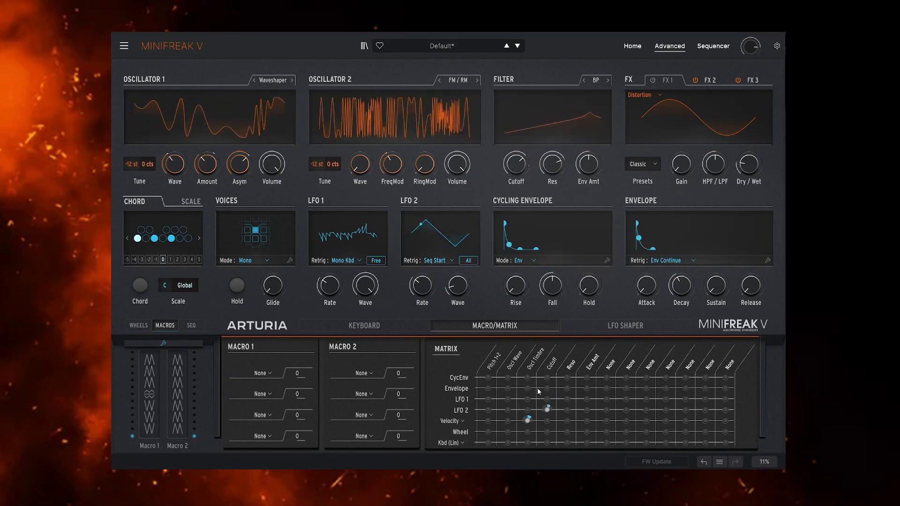
pyautogui.moveTo(528, 384)
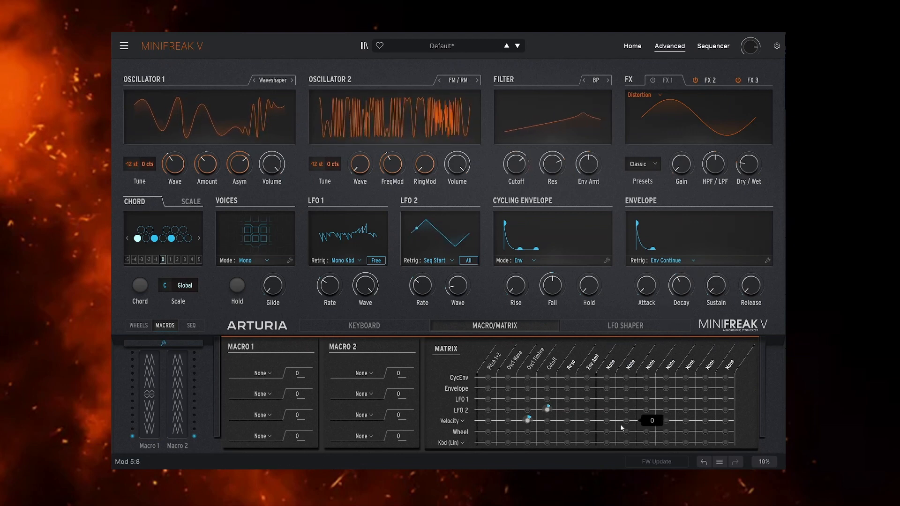
# Step: Reassign the matrix's Reso destination to the envelope's Decay and route Velocity to it with a positive amount
pyautogui.click(572, 366)
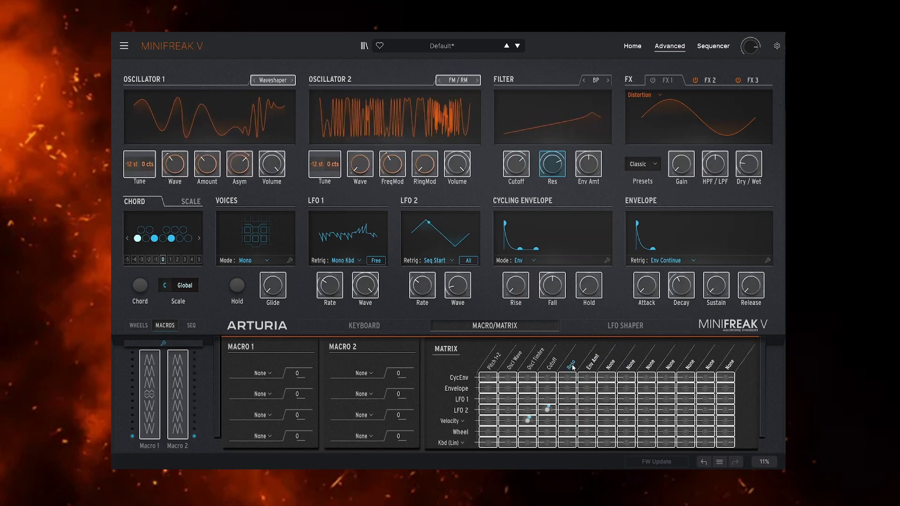
pyautogui.click(656, 278)
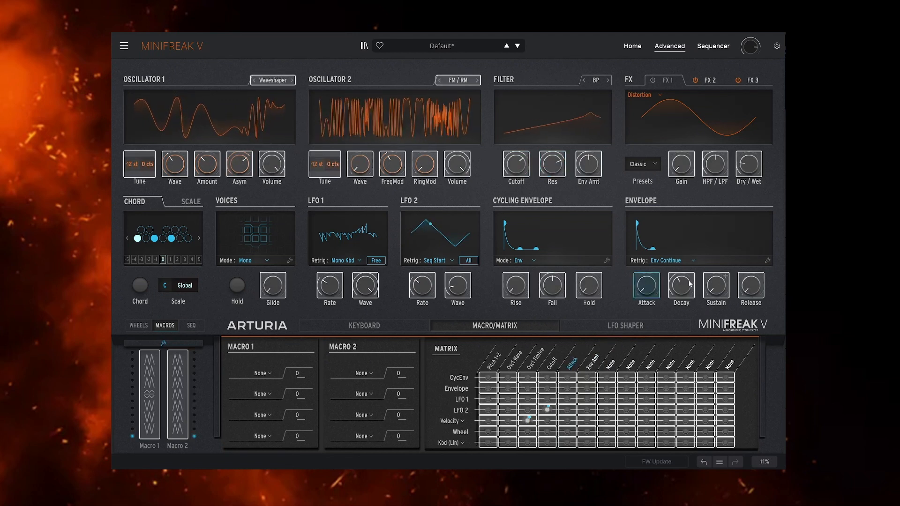
pyautogui.click(691, 279)
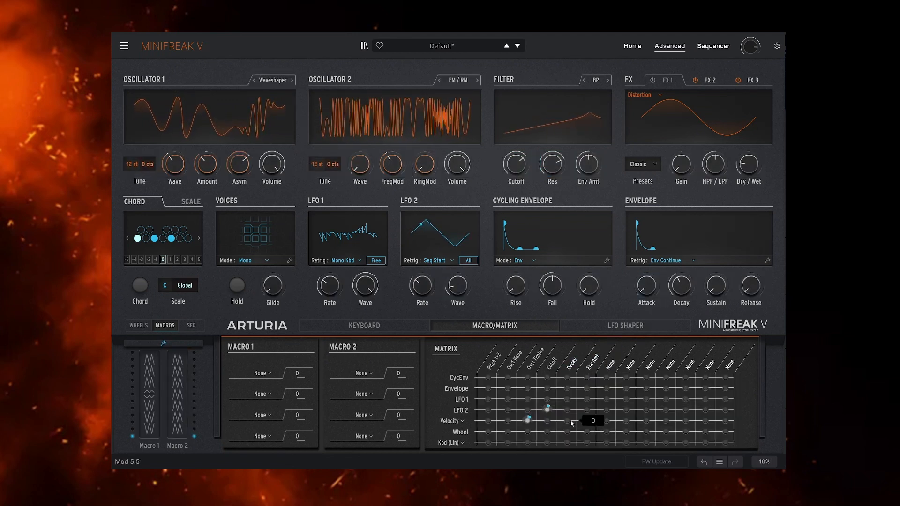
pyautogui.moveTo(567, 420); pyautogui.dragTo(567, 414)
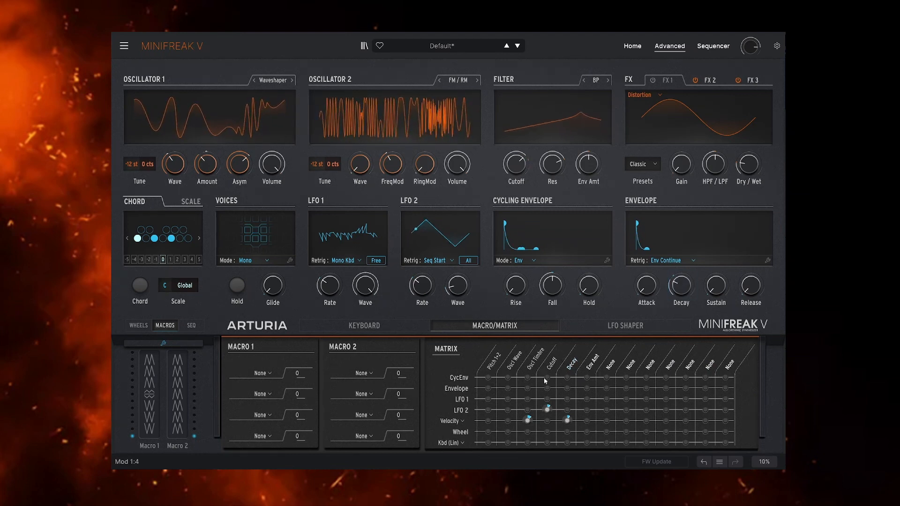
# Step: Change the matrix's keyboard source to Kbd (Rand) and route it to Osc1 Wave at 28.7 and, with a smaller amount, to Cutoff
pyautogui.click(449, 443)
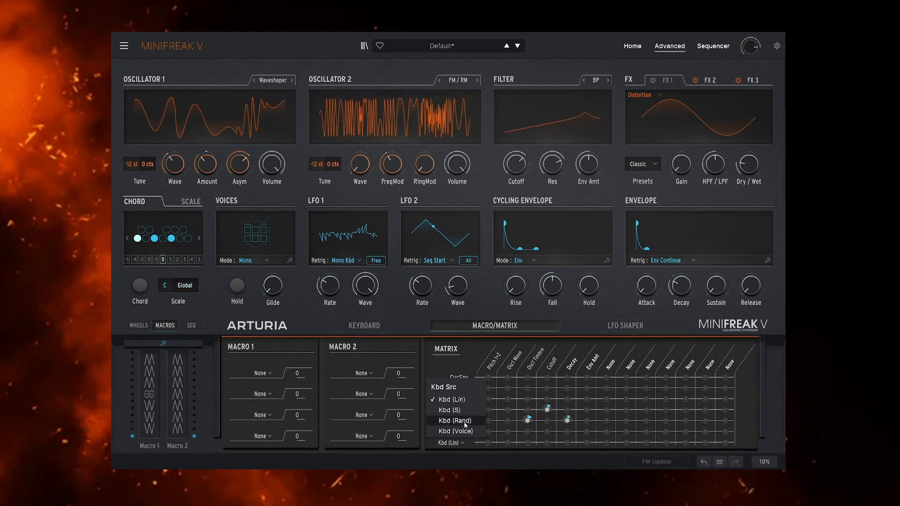
pyautogui.click(464, 421)
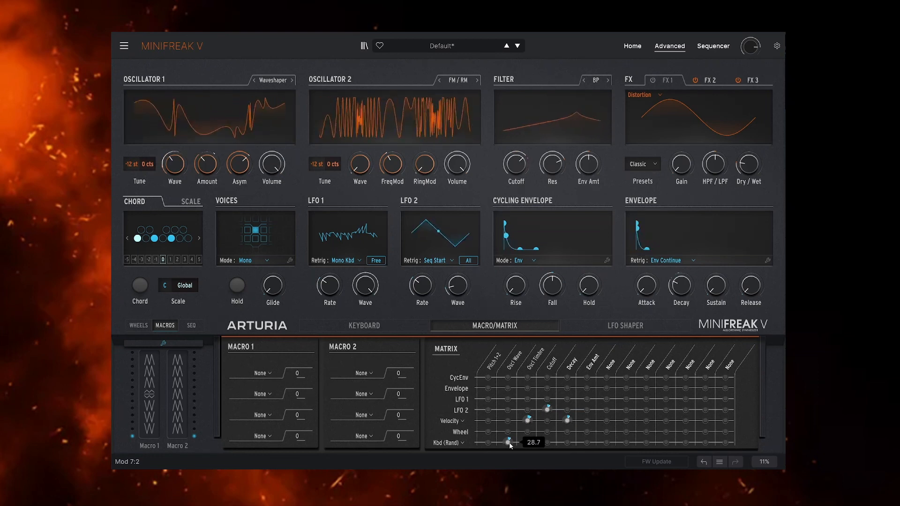
pyautogui.moveTo(514, 429)
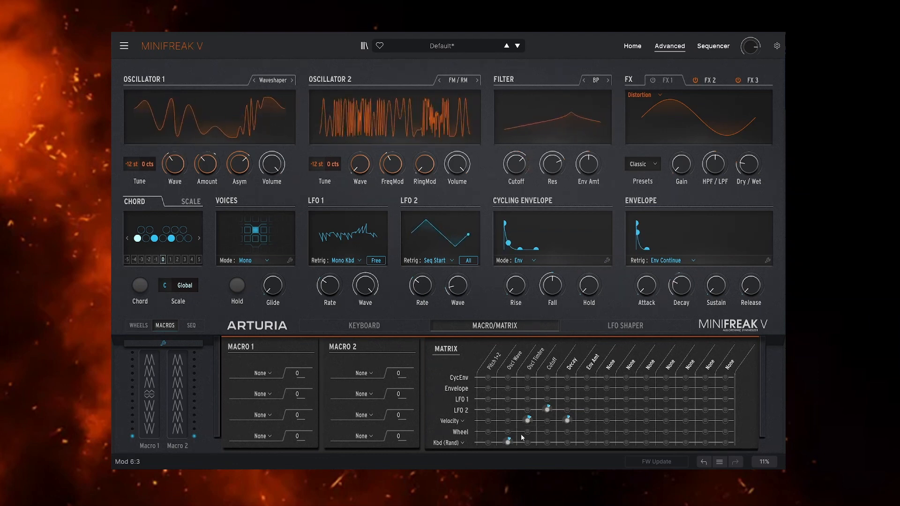
pyautogui.moveTo(547, 443); pyautogui.dragTo(548, 436)
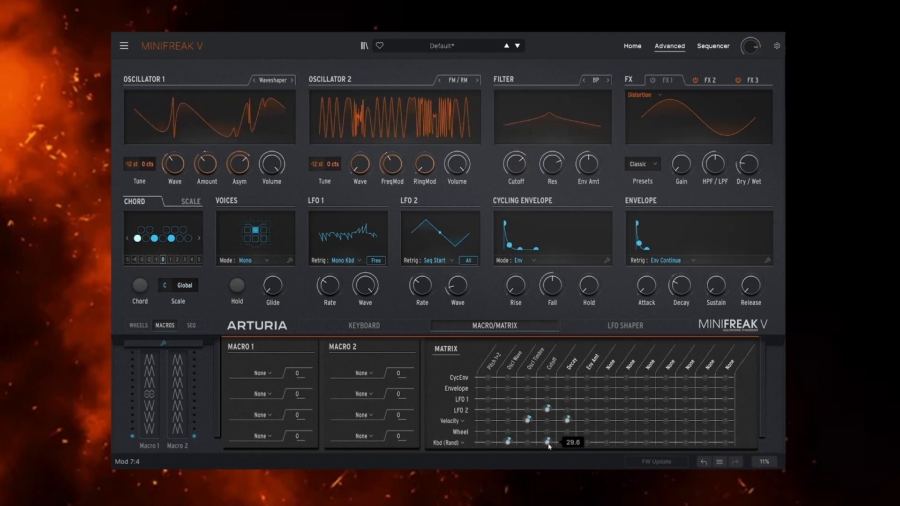
pyautogui.moveTo(548, 444); pyautogui.dragTo(548, 450)
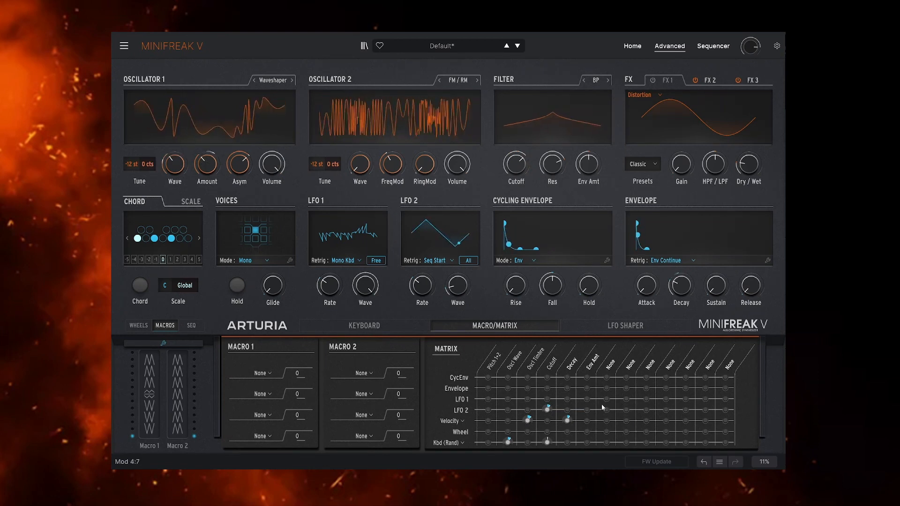
# Step: Set Oscillator 2's FreqMod to 33.6
pyautogui.moveTo(432, 164)
pyautogui.moveTo(392, 164); pyautogui.dragTo(400, 185)
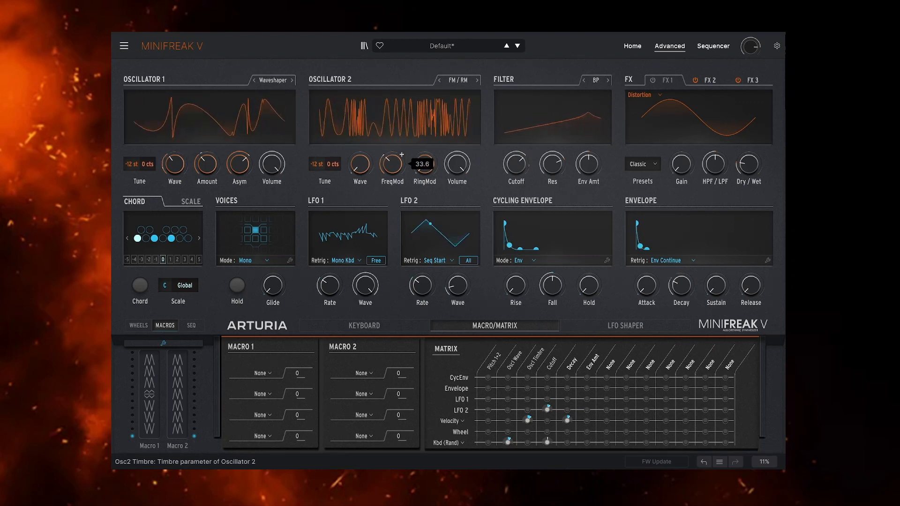
# Step: Switch Oscillator 2 to the Destroy type, set Fold to 33.6 and raise Decimate and BitCrush
pyautogui.click(477, 80)
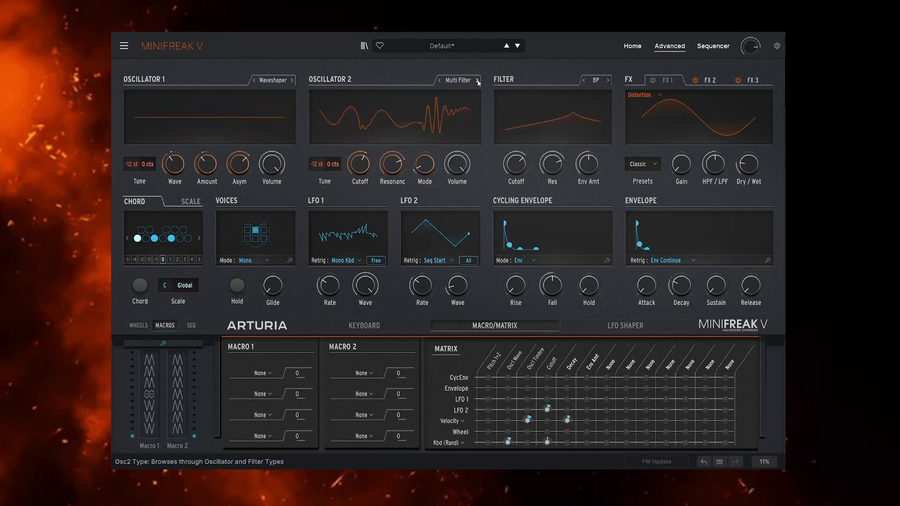
pyautogui.click(478, 81)
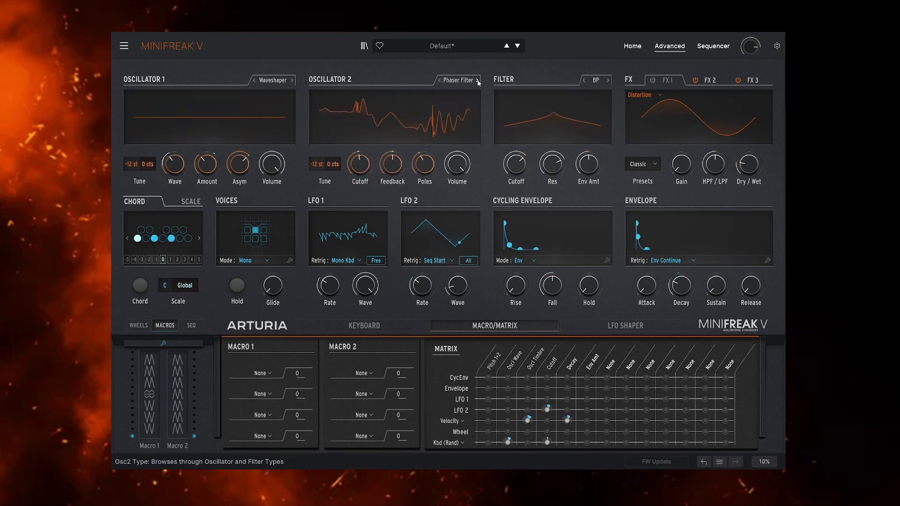
pyautogui.click(478, 80)
pyautogui.click(440, 81)
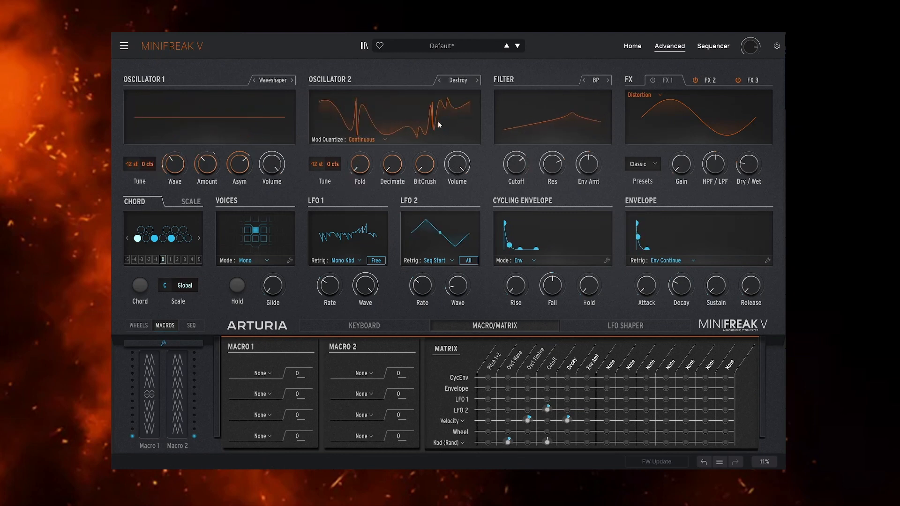
pyautogui.moveTo(391, 171); pyautogui.dragTo(360, 155)
pyautogui.moveTo(425, 172); pyautogui.dragTo(402, 154)
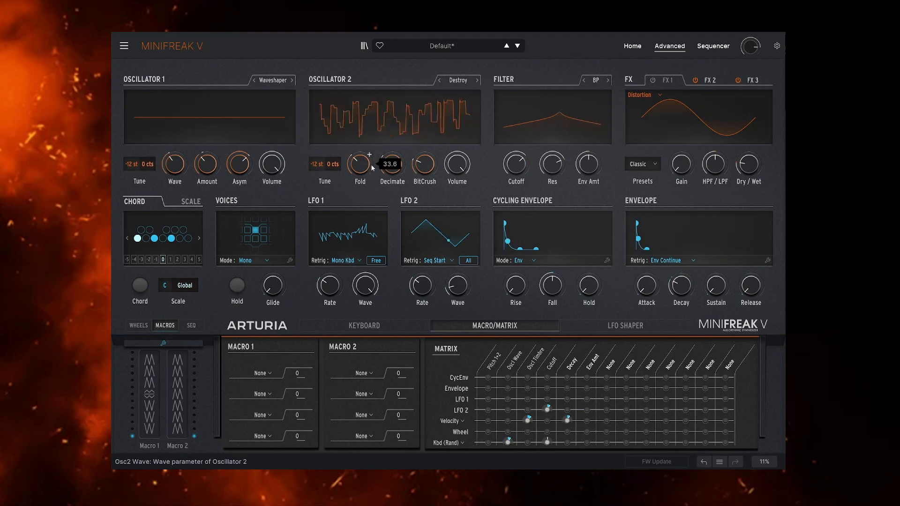
# Step: Return Oscillator 2 to the FM / RM type
pyautogui.click(440, 80)
pyautogui.click(439, 81)
pyautogui.click(440, 80)
pyautogui.click(439, 80)
pyautogui.click(439, 81)
pyautogui.click(439, 81)
pyautogui.click(477, 81)
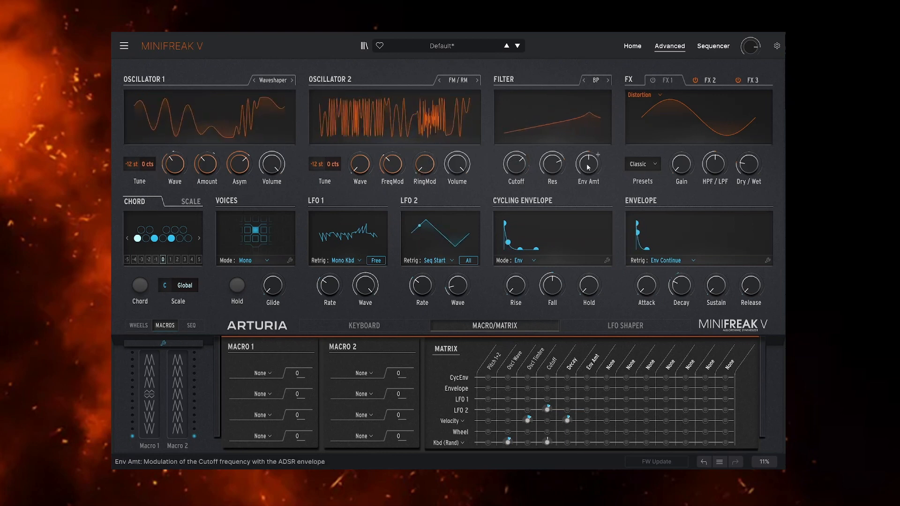
# Step: Check the FX 2 and FX 3 slots, and enable FX 1 with the Phaser effect
pyautogui.click(709, 80)
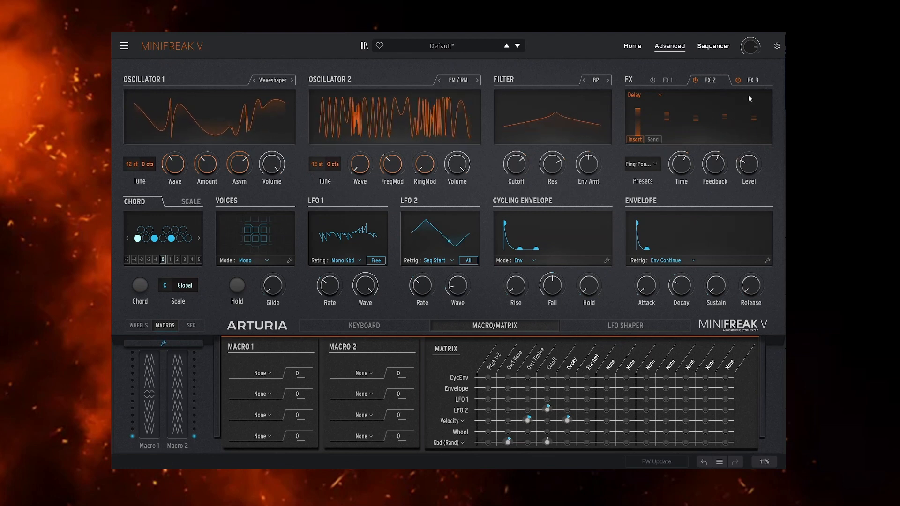
pyautogui.click(753, 81)
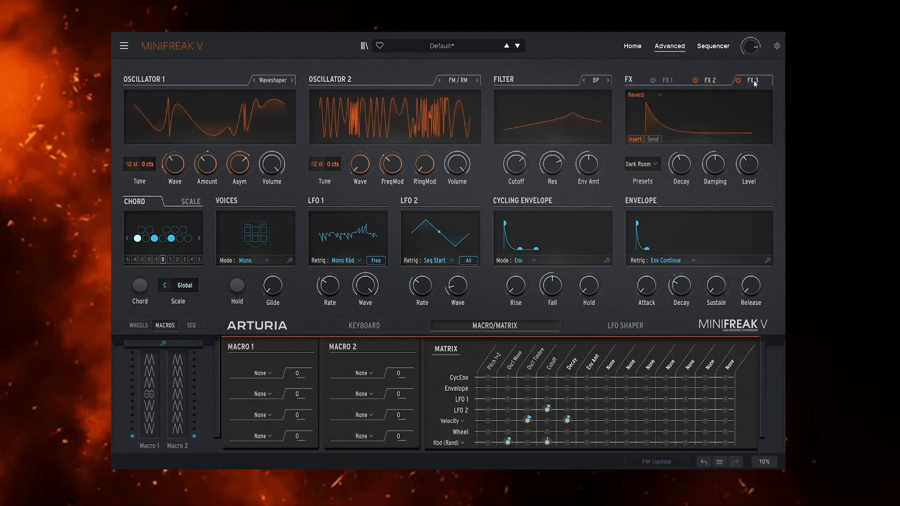
pyautogui.click(666, 80)
pyautogui.click(650, 95)
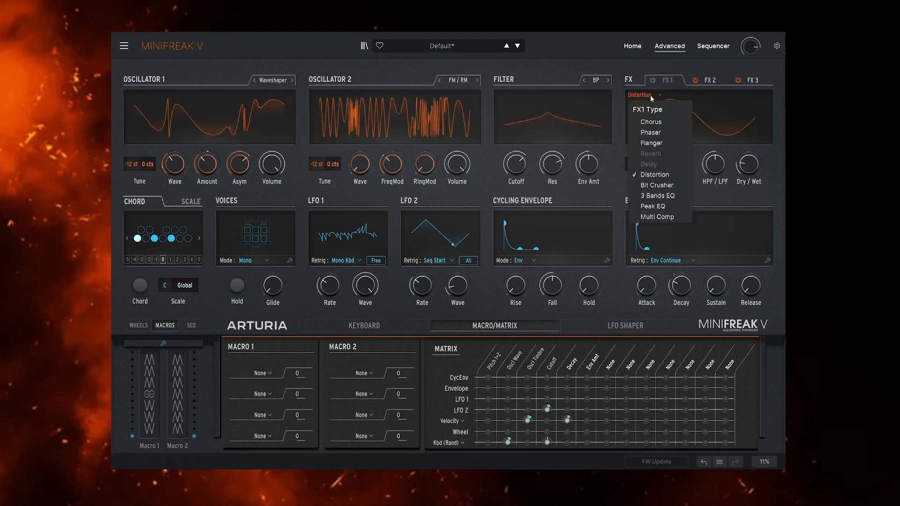
pyautogui.click(652, 132)
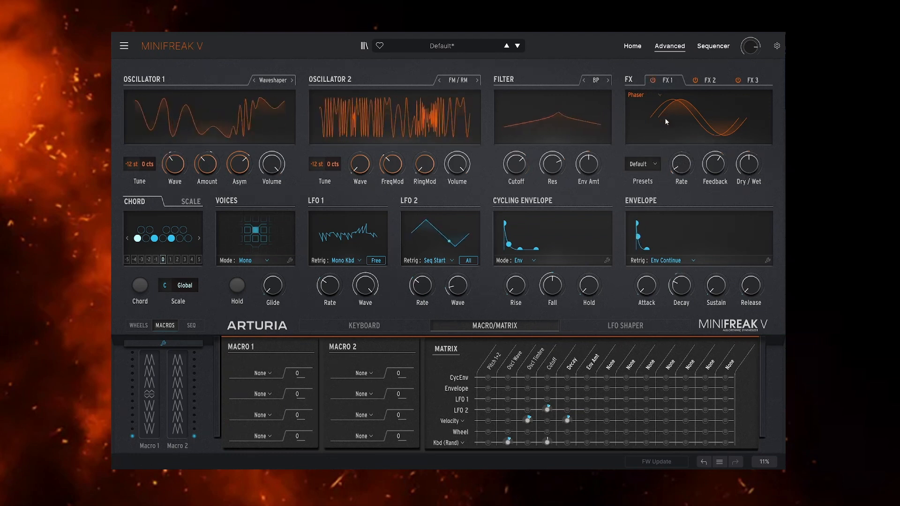
# Step: Adjust the FX 1 phaser's Rate, Feedback and Dry/Wet
pyautogui.moveTo(721, 165)
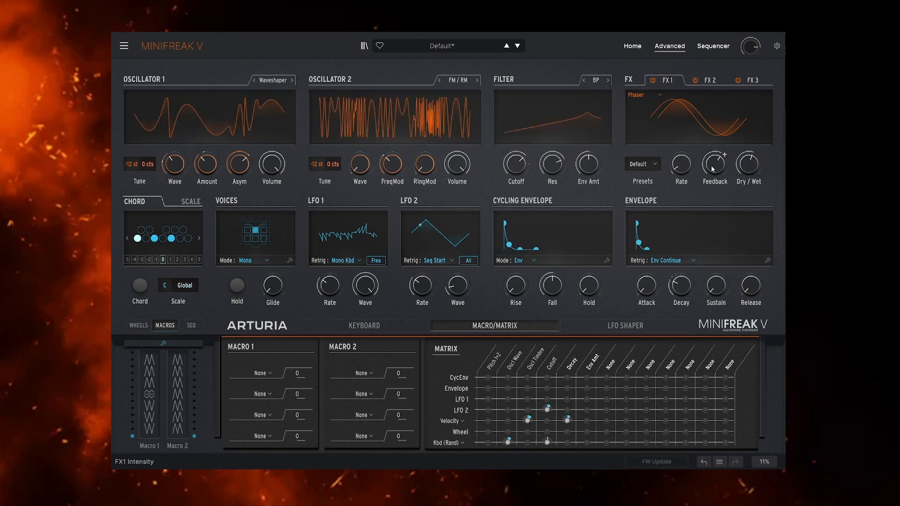
pyautogui.click(660, 96)
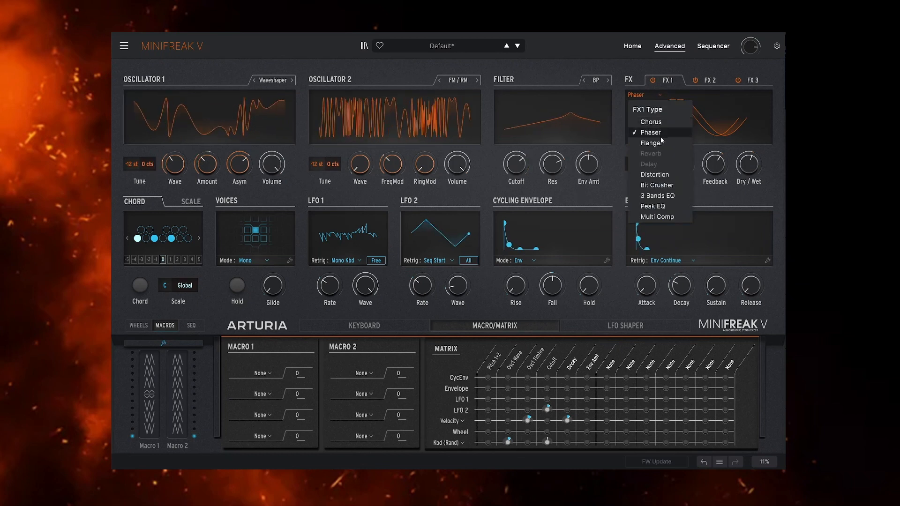
pyautogui.click(703, 153)
pyautogui.moveTo(690, 154)
pyautogui.moveTo(724, 154)
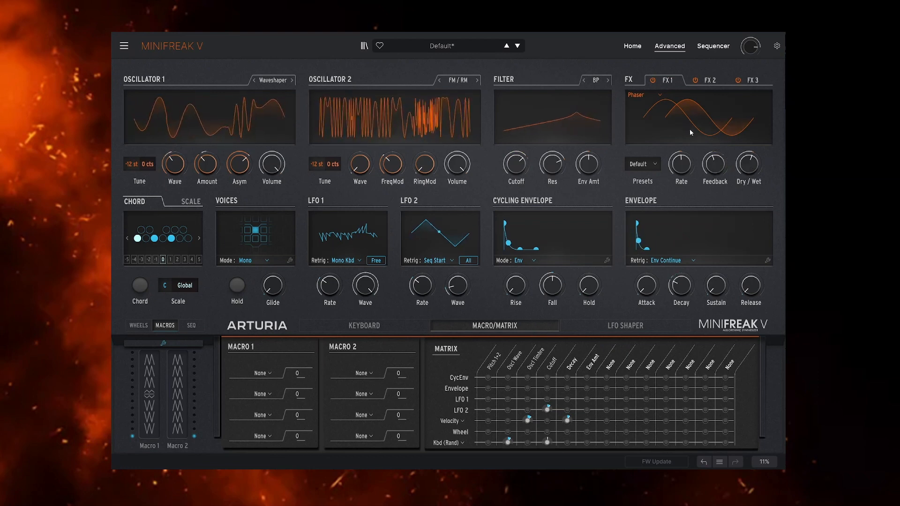
# Step: Change the FX 1 effect to Flanger, keep its Default preset and raise its Feedback
pyautogui.click(661, 96)
pyautogui.click(661, 142)
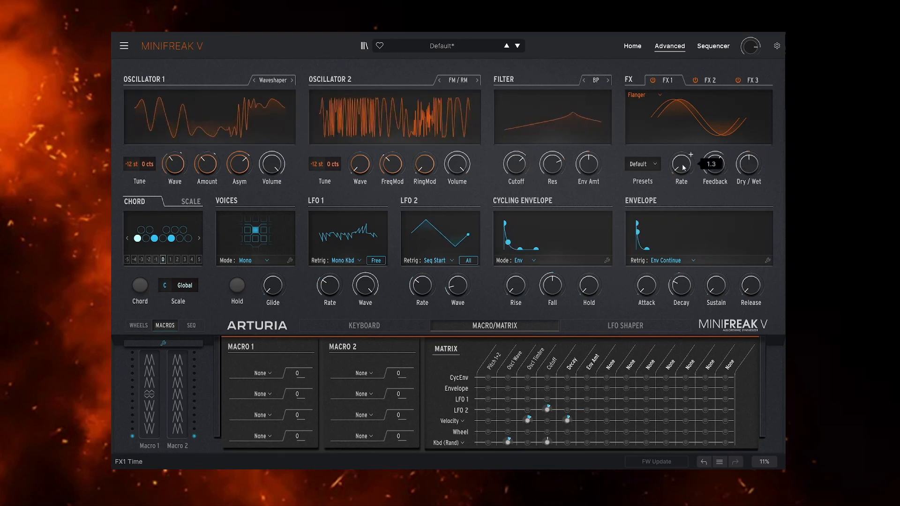
pyautogui.click(655, 165)
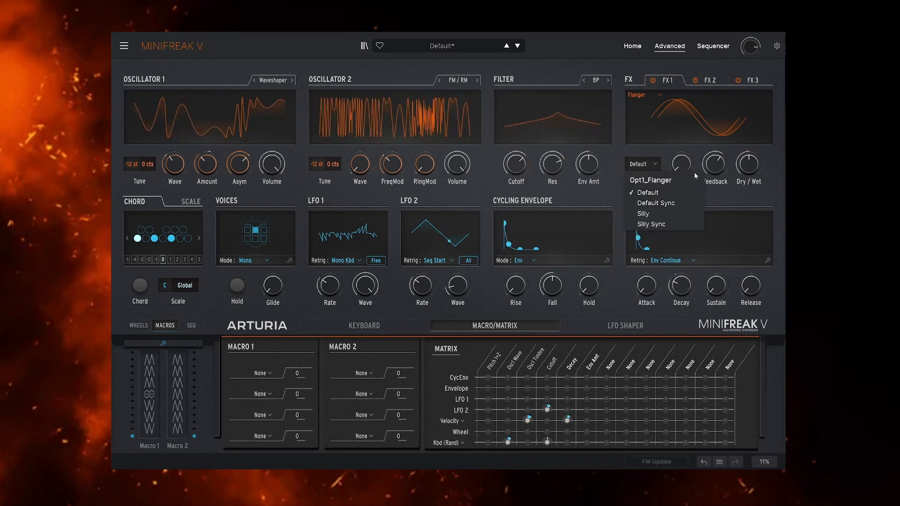
pyautogui.click(748, 164)
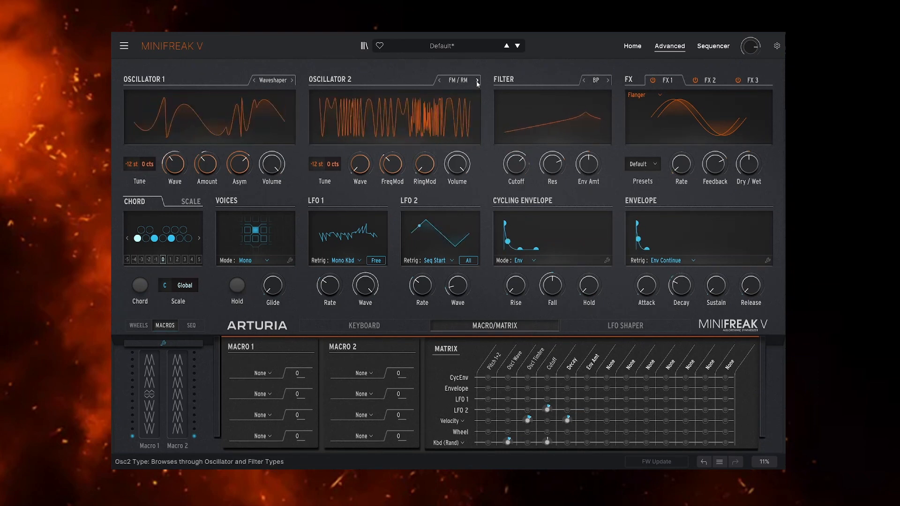
# Step: Try Oscillator 2's FreqMod and browse its types back to Destroy
pyautogui.moveTo(383, 170); pyautogui.dragTo(368, 206)
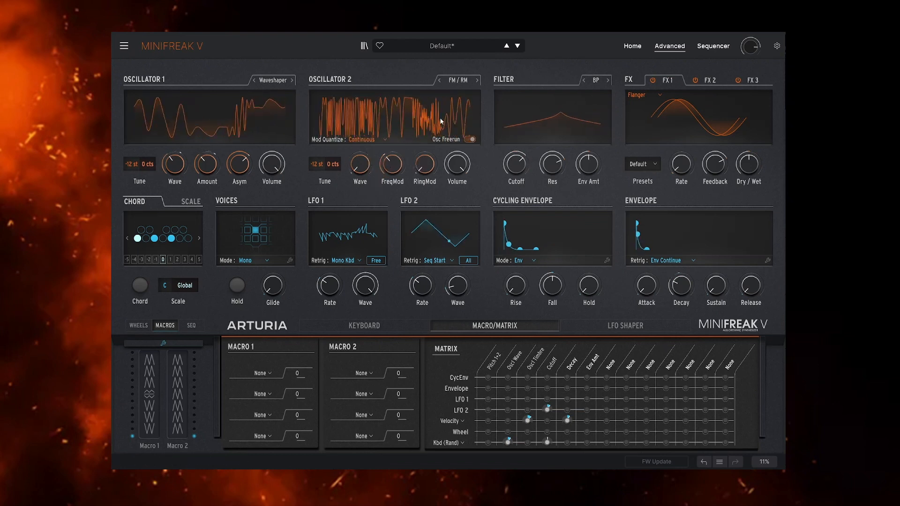
pyautogui.click(477, 80)
pyautogui.click(477, 80)
pyautogui.click(477, 80)
pyautogui.click(477, 80)
pyautogui.click(477, 80)
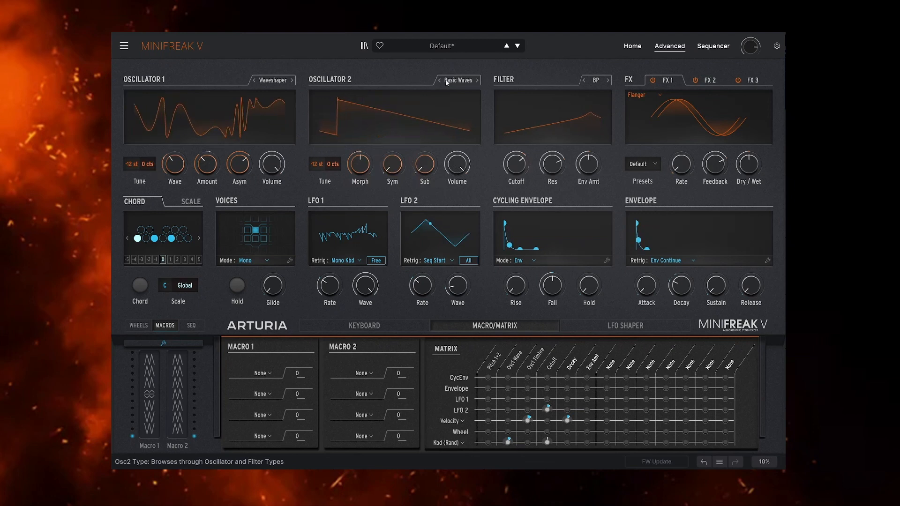
pyautogui.click(440, 81)
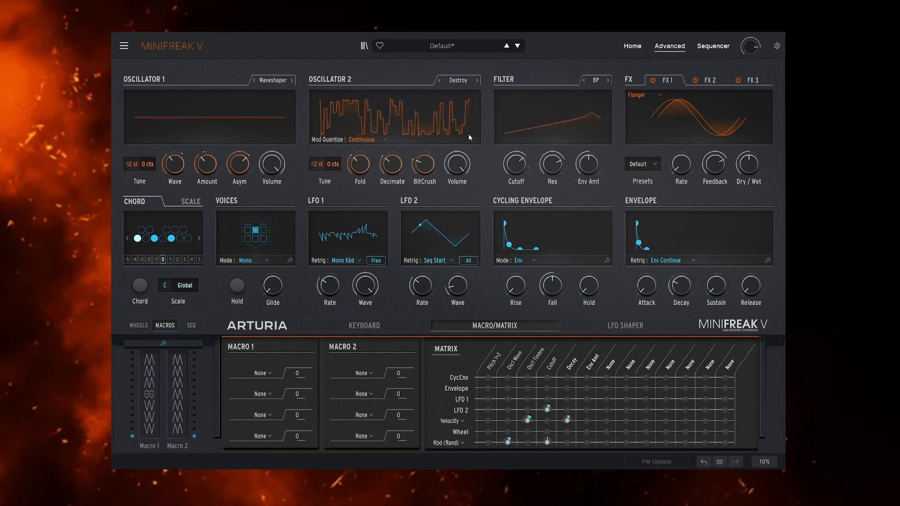
# Step: Lower Oscillator 2's Fold, Decimate and BitCrush, and raise the FX 1 flanger's Rate to about 30
pyautogui.moveTo(361, 174)
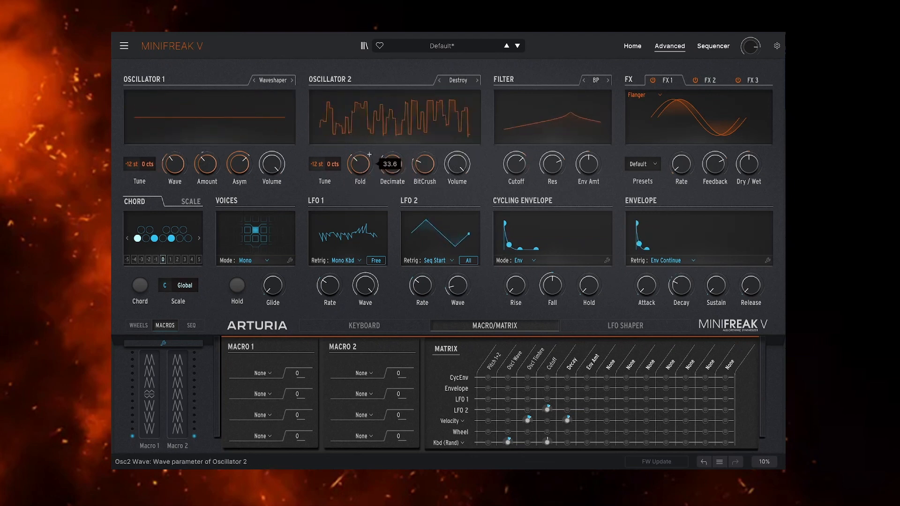
pyautogui.moveTo(392, 169)
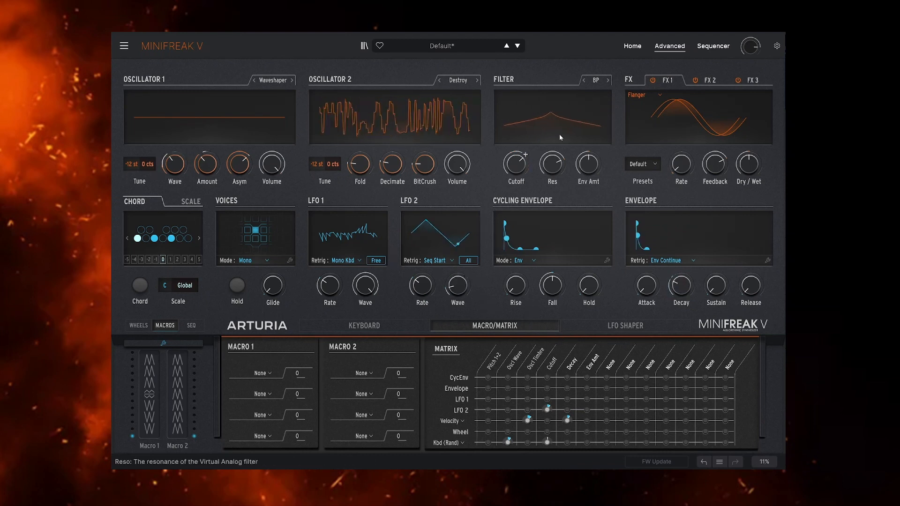
pyautogui.moveTo(685, 166)
pyautogui.moveTo(682, 165); pyautogui.dragTo(683, 155)
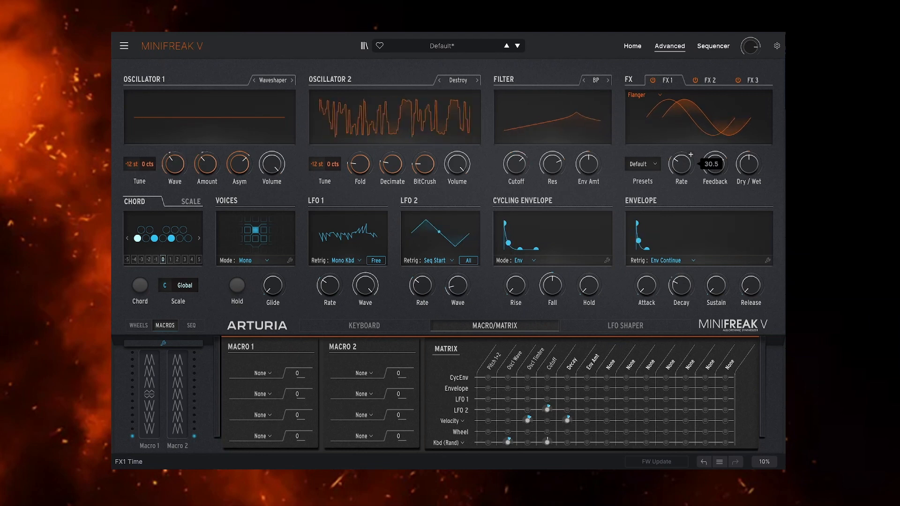
# Step: Switch the FX 1 flanger to the Default Sync preset and lower its Rate
pyautogui.click(642, 164)
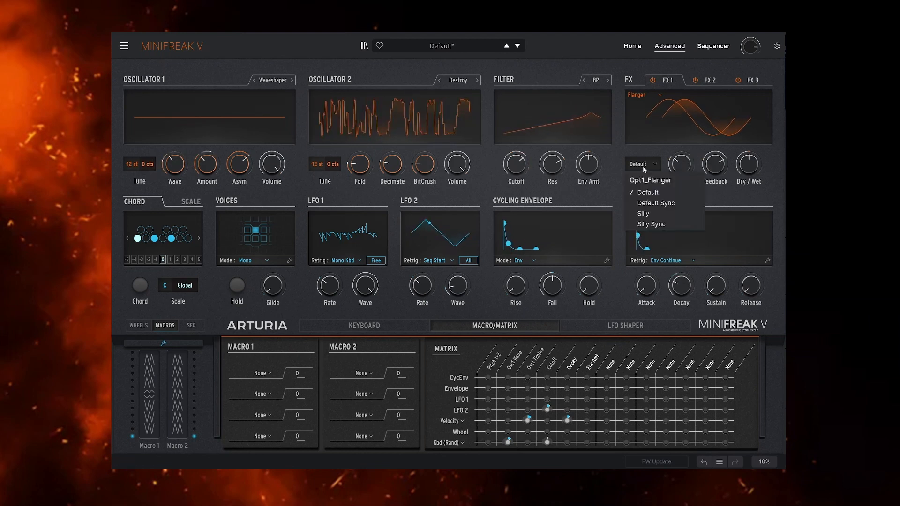
pyautogui.click(656, 203)
pyautogui.moveTo(690, 155)
pyautogui.moveTo(682, 164); pyautogui.dragTo(681, 167)
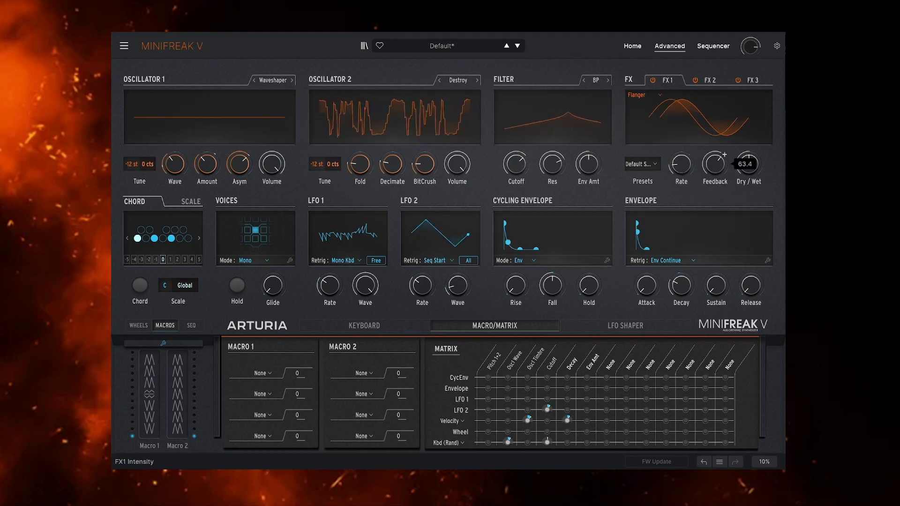
# Step: Try the flanger's Silly Sync preset while readjusting its Rate and Feedback, and return it to Default Sync
pyautogui.click(649, 164)
pyautogui.click(658, 225)
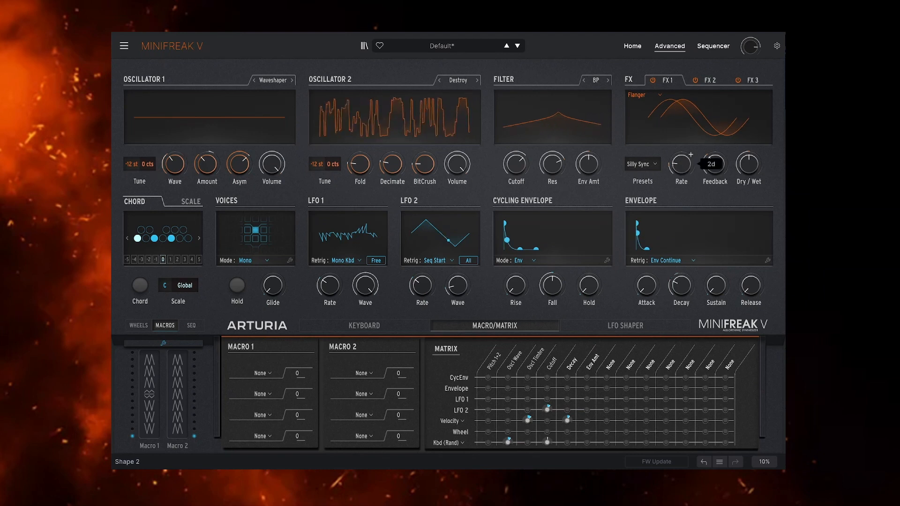
pyautogui.moveTo(751, 169)
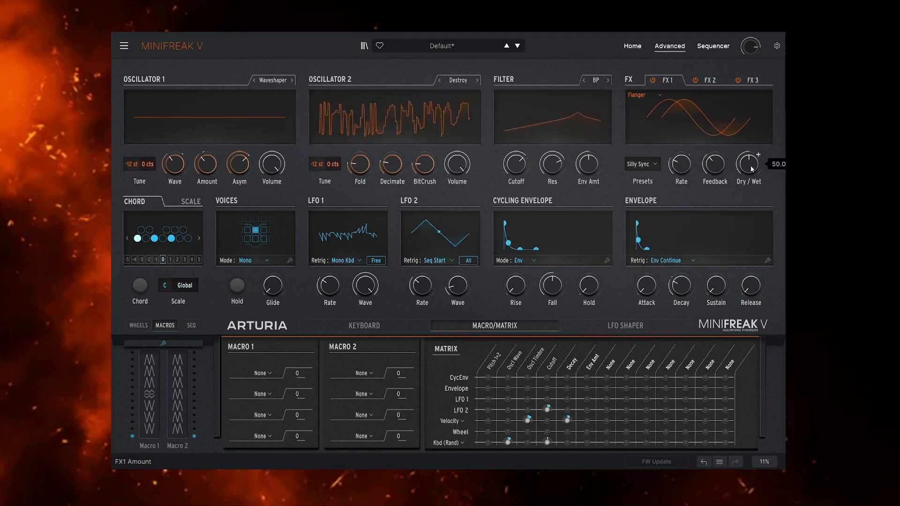
pyautogui.moveTo(691, 154)
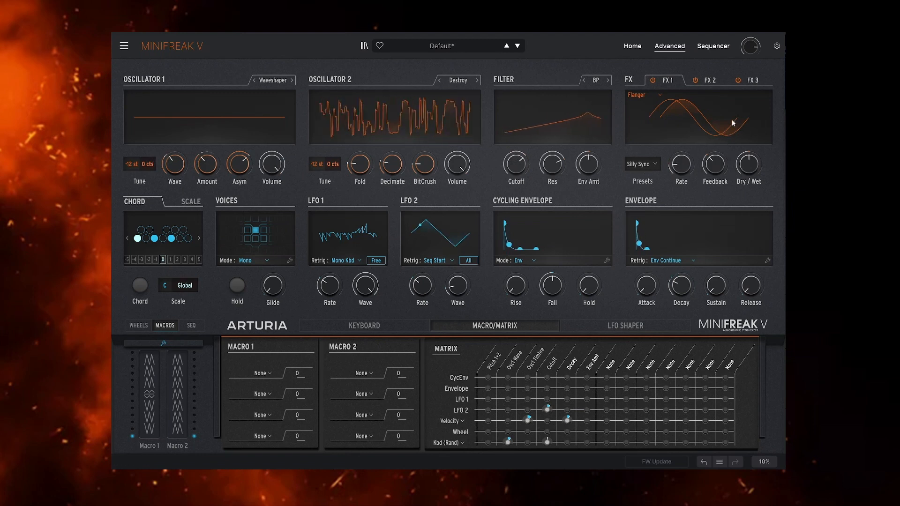
pyautogui.click(652, 164)
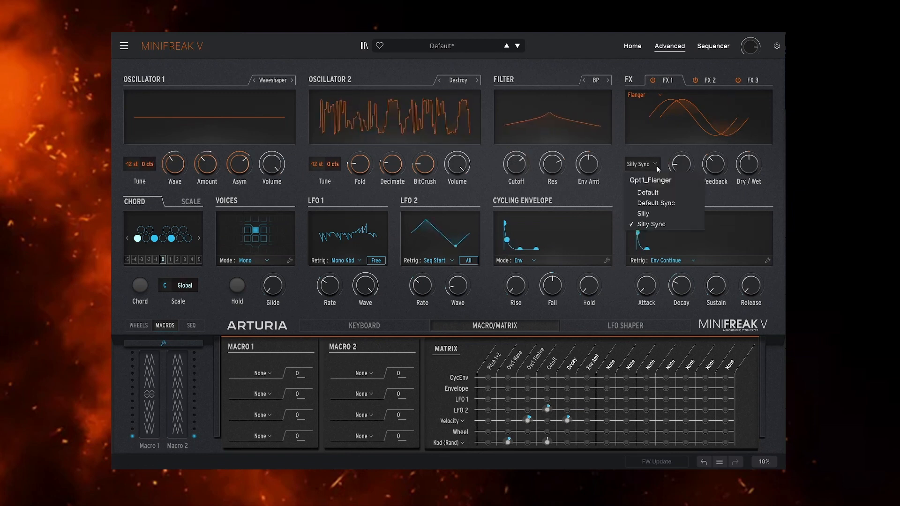
pyautogui.click(666, 203)
# Step: Review the delay settings in FX 2 and the reverb settings in FX 3
pyautogui.click(713, 81)
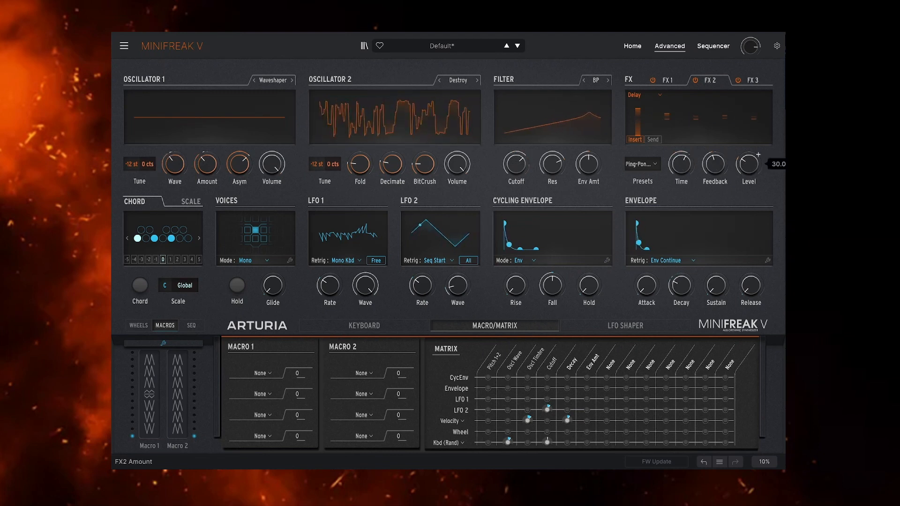
pyautogui.click(757, 80)
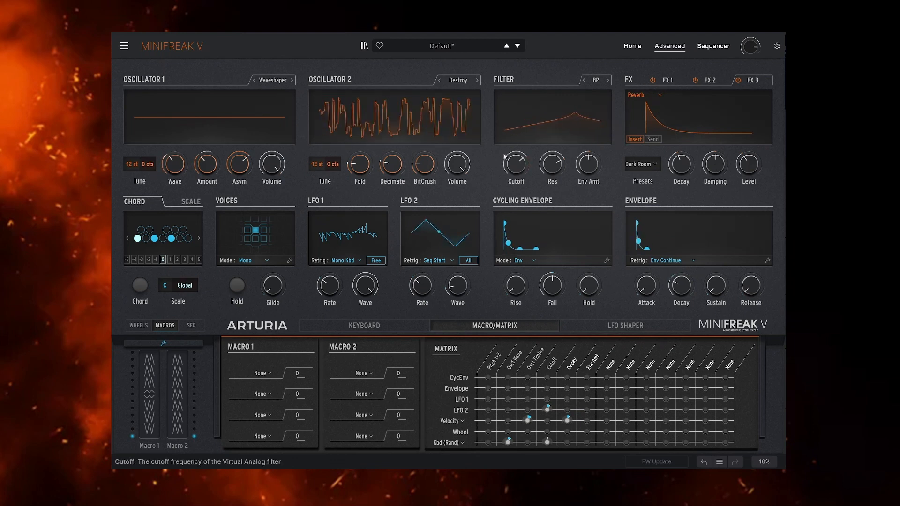
# Step: Try different BitCrush and Fold amounts on Oscillator 2's Destroy type with the coarse tune at -10 st
pyautogui.moveTo(425, 166); pyautogui.dragTo(369, 154)
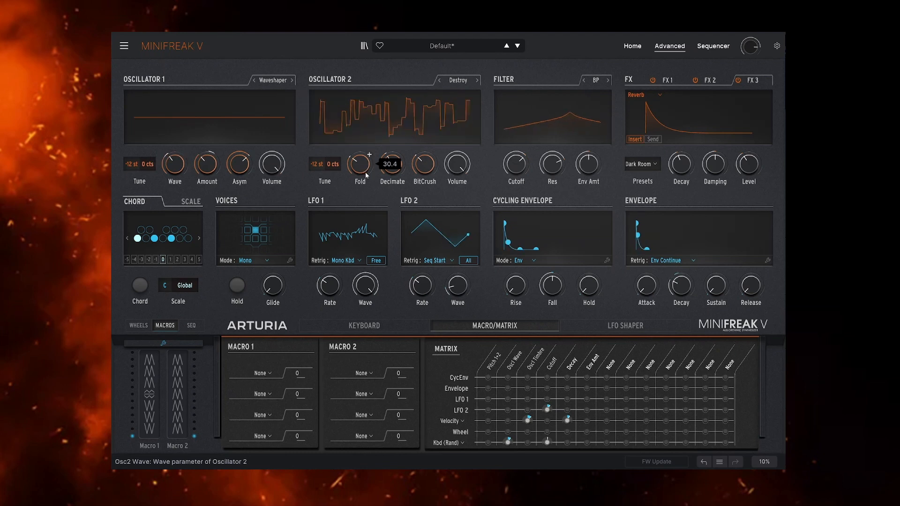
pyautogui.moveTo(317, 164)
pyautogui.mouseDown()
pyautogui.moveTo(317, 145)
pyautogui.moveTo(317, 165)
pyautogui.mouseUp()
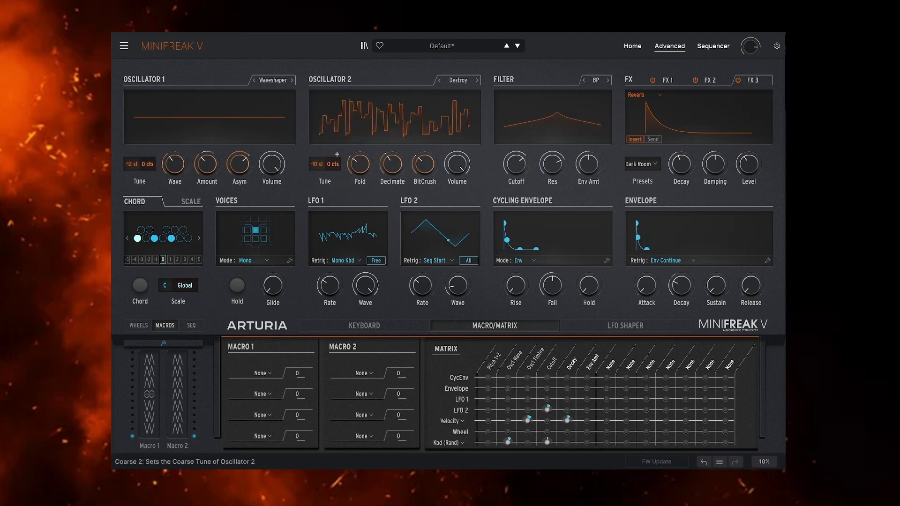
# Step: Change Oscillator 2's type to FM / RM and lengthen the main envelope's Decay
pyautogui.click(455, 80)
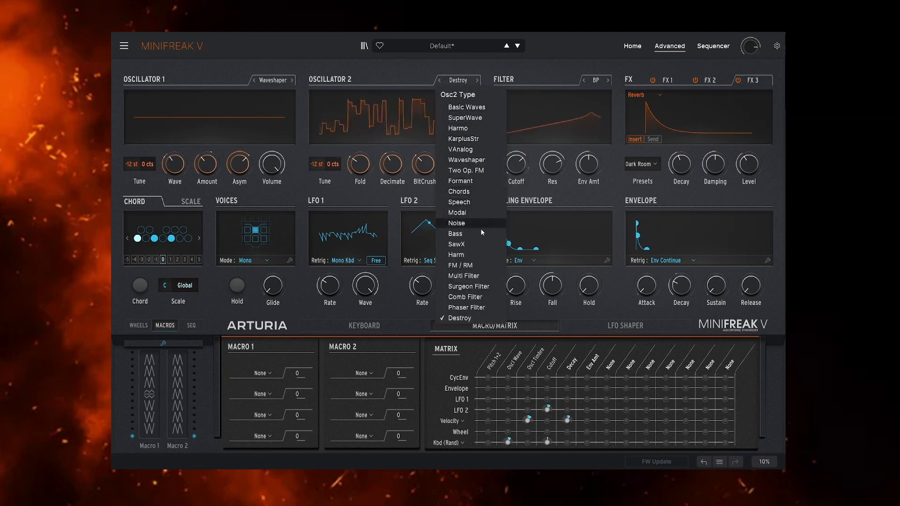
pyautogui.click(476, 266)
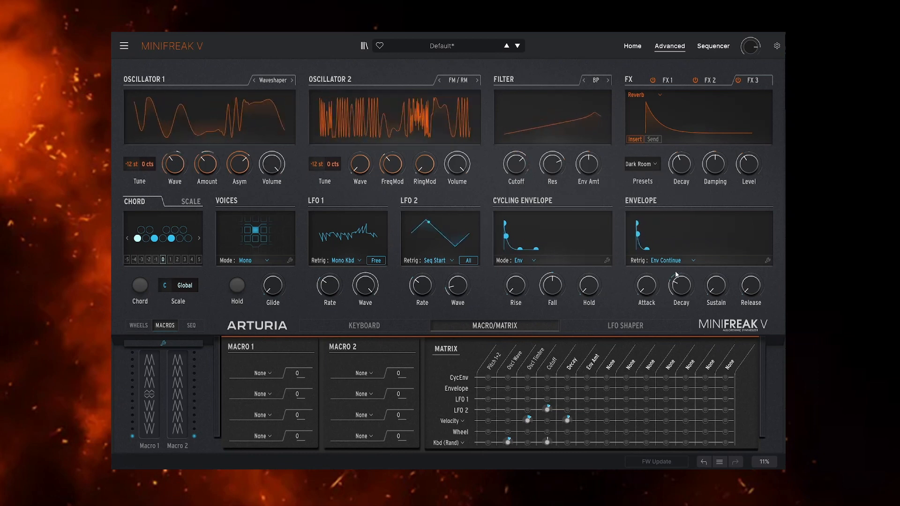
pyautogui.moveTo(680, 287); pyautogui.dragTo(680, 279)
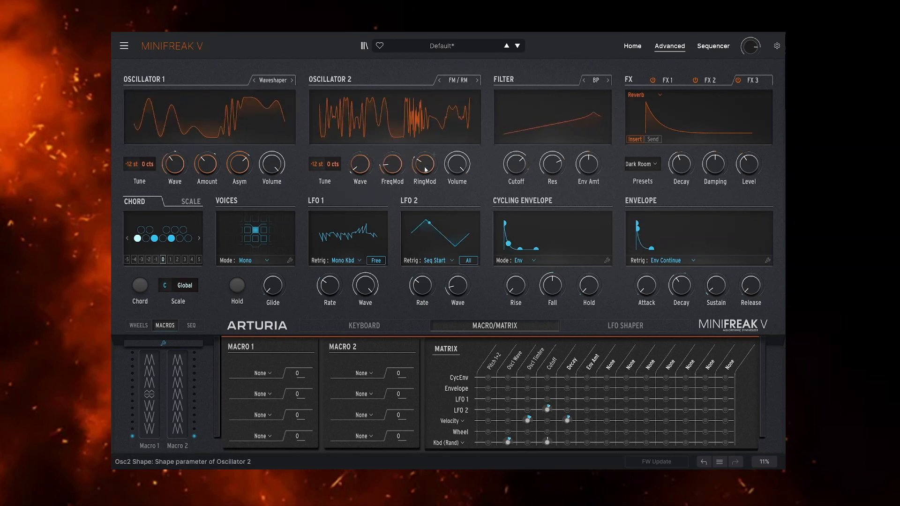
# Step: Reshape Oscillator 1 by lowering its Asym and Amount and setting its Wave to about 37
pyautogui.moveTo(176, 167); pyautogui.dragTo(176, 160)
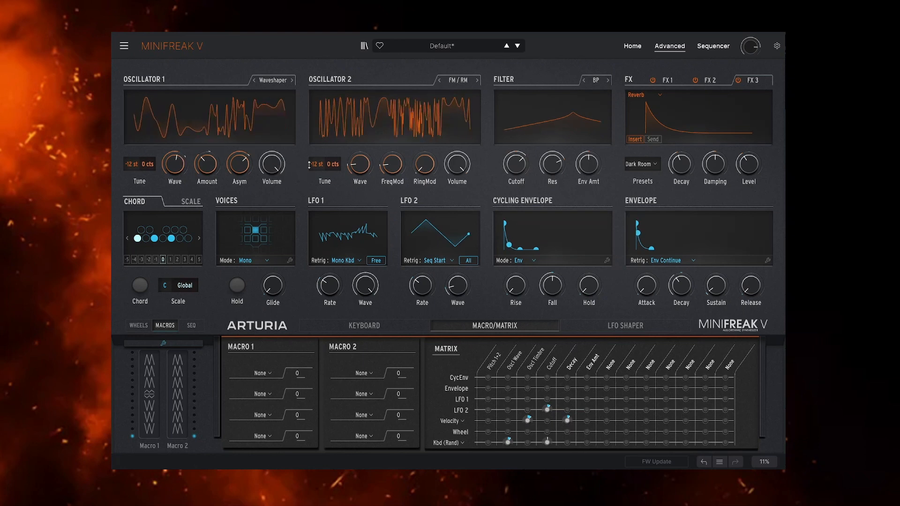
pyautogui.moveTo(241, 165); pyautogui.dragTo(241, 199)
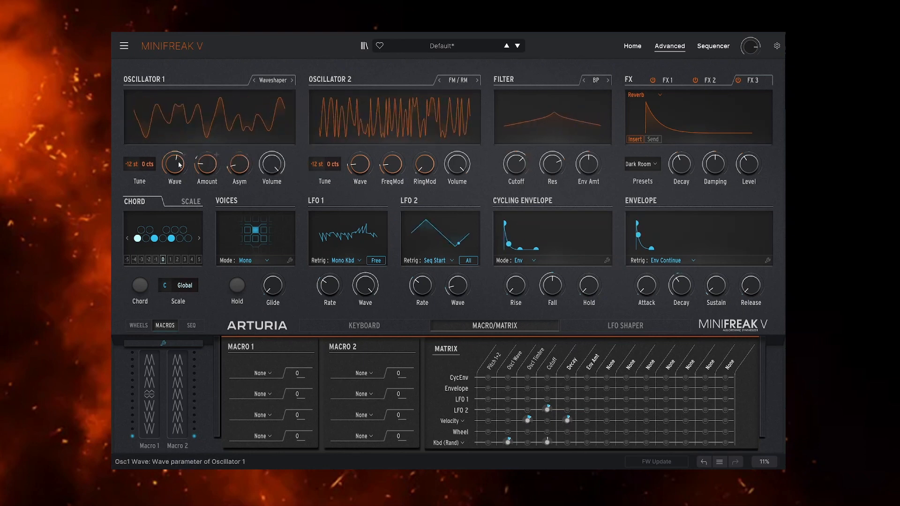
pyautogui.moveTo(176, 165); pyautogui.dragTo(175, 157)
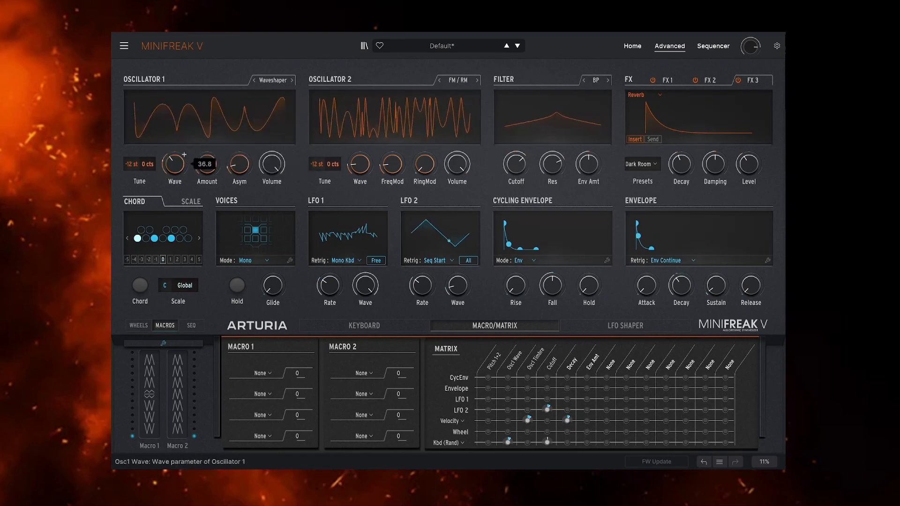
# Step: Change LFO 2's wave to a sine and readjust the Wave parameters of Oscillators 2 and 1
pyautogui.moveTo(453, 284); pyautogui.dragTo(453, 292)
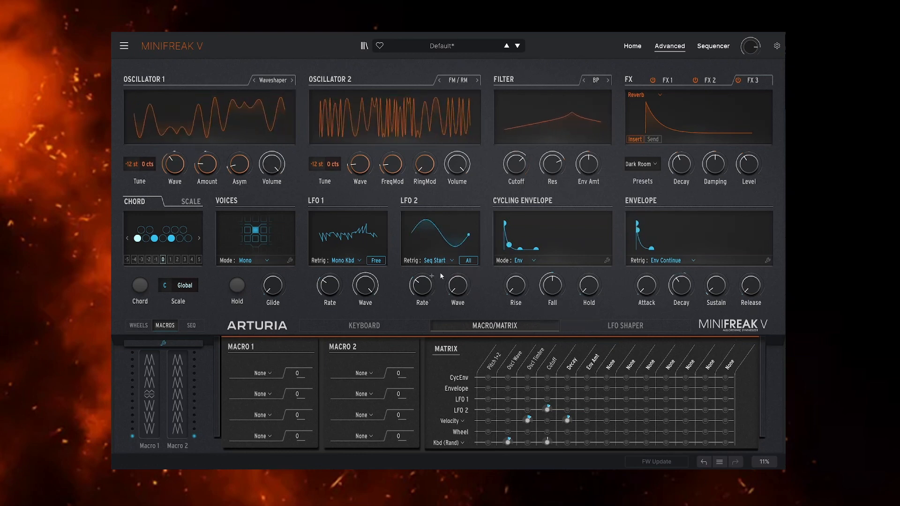
pyautogui.moveTo(359, 174); pyautogui.dragTo(360, 162)
pyautogui.moveTo(177, 165); pyautogui.dragTo(178, 172)
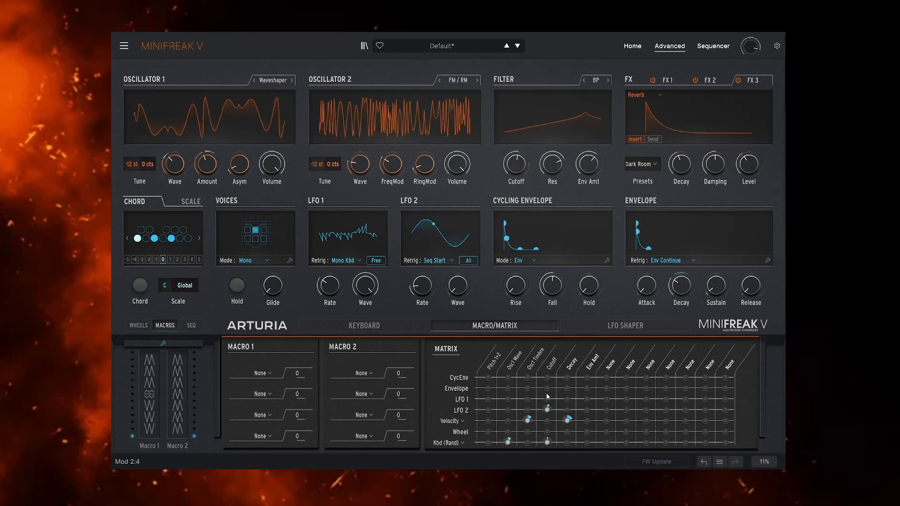
# Step: Remove LFO 2's Cutoff modulation in the matrix, lower the filter resonance to about halfway, and show the FX 1 flanger
pyautogui.moveTo(548, 410)
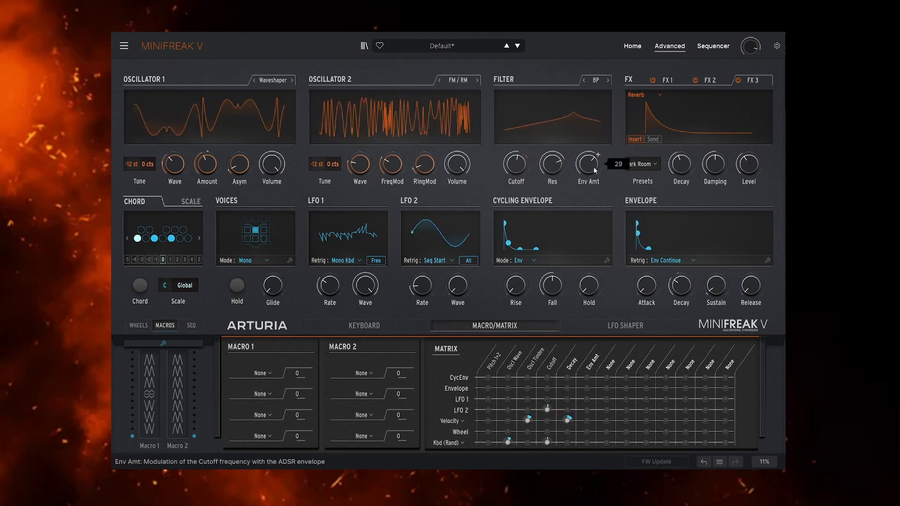
pyautogui.moveTo(554, 164)
pyautogui.mouseDown()
pyautogui.moveTo(554, 175)
pyautogui.moveTo(519, 174)
pyautogui.moveTo(554, 170)
pyautogui.mouseUp()
pyautogui.moveTo(691, 154)
pyautogui.click(666, 80)
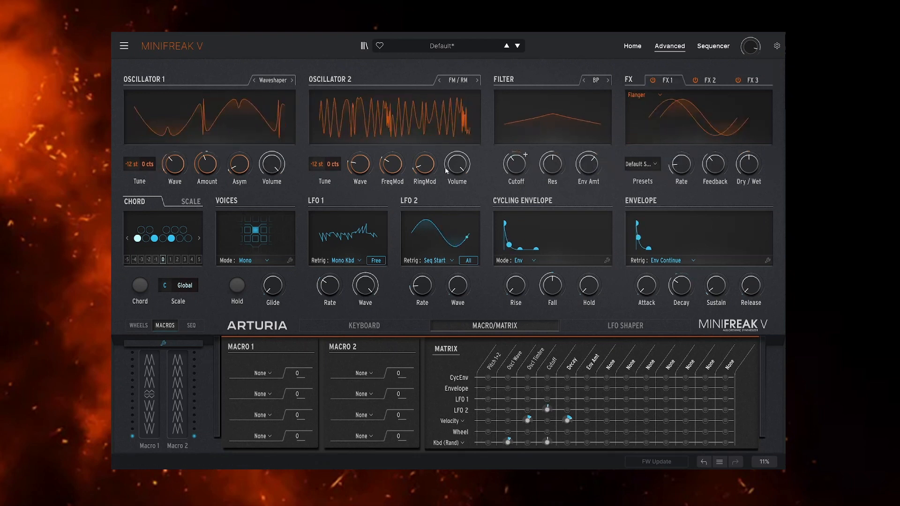
# Step: Adjust Oscillator 2's Wave, and set the filter resonance to 79 while readjusting the cutoff
pyautogui.moveTo(370, 155)
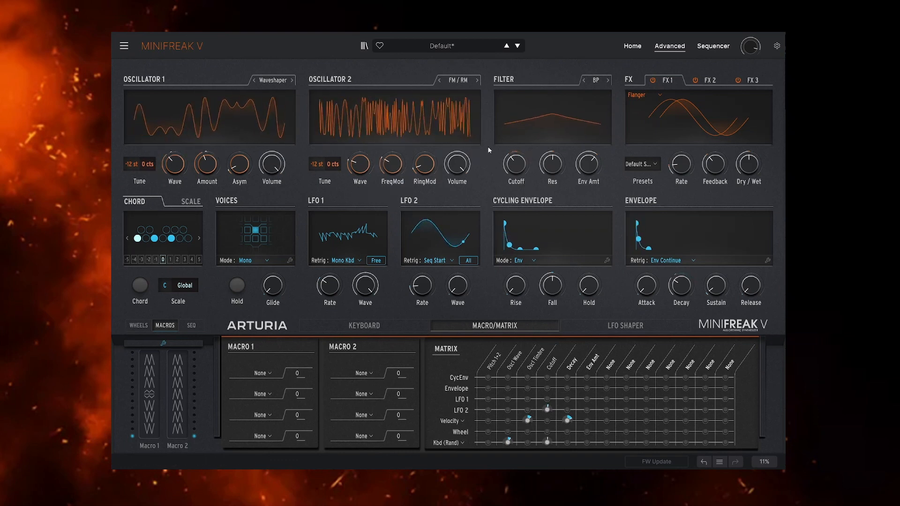
pyautogui.moveTo(553, 164); pyautogui.dragTo(554, 137)
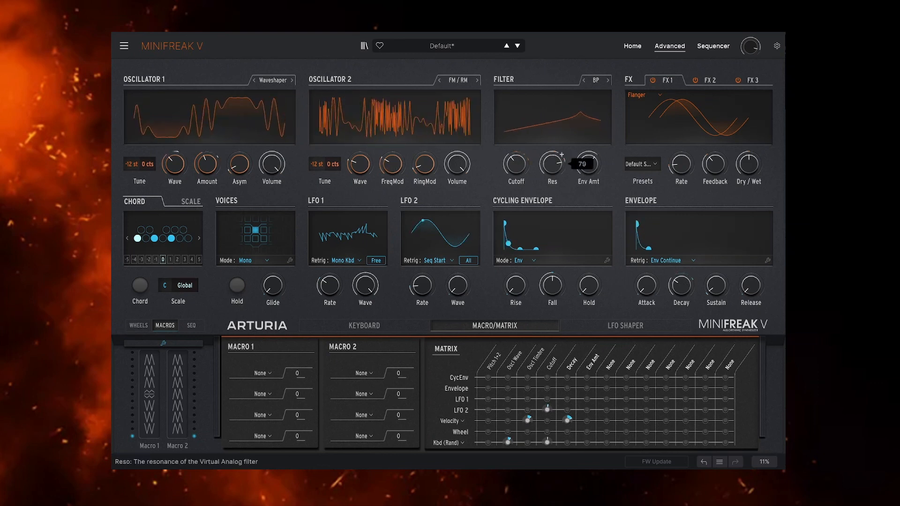
pyautogui.moveTo(515, 164); pyautogui.dragTo(525, 176)
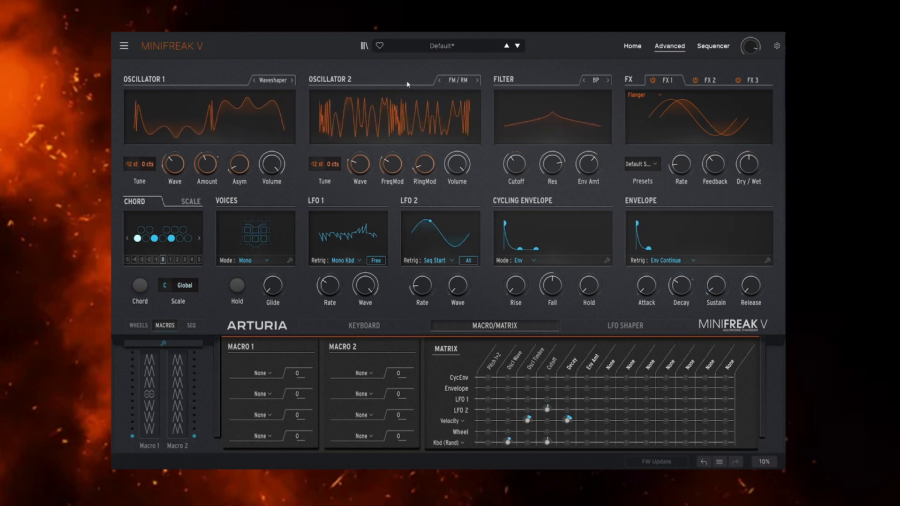
pyautogui.click(457, 81)
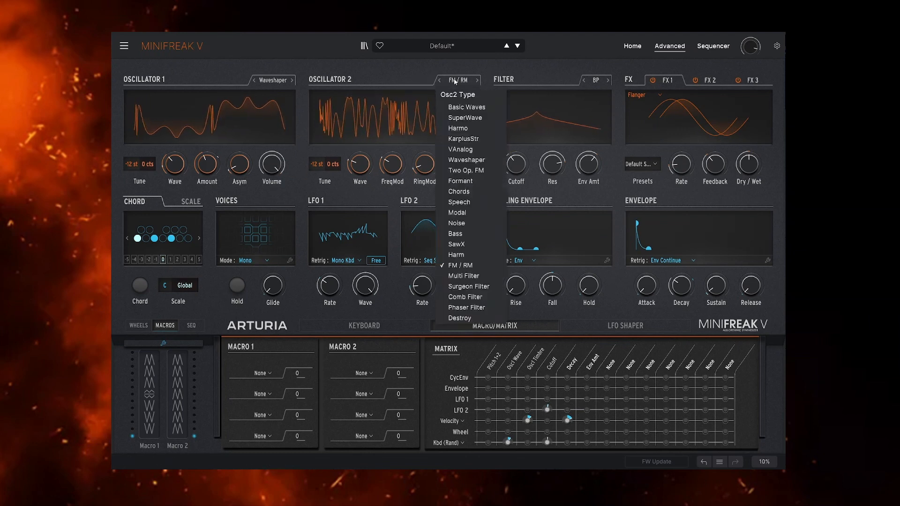
pyautogui.click(367, 72)
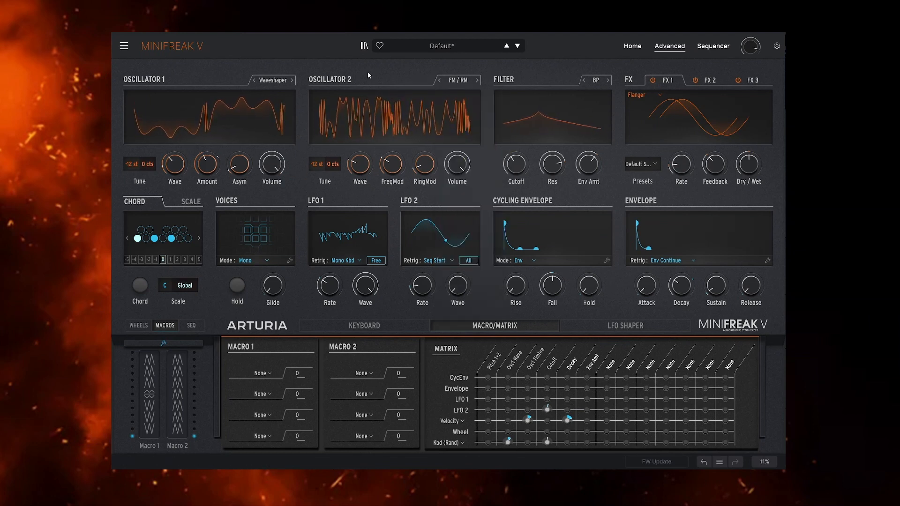